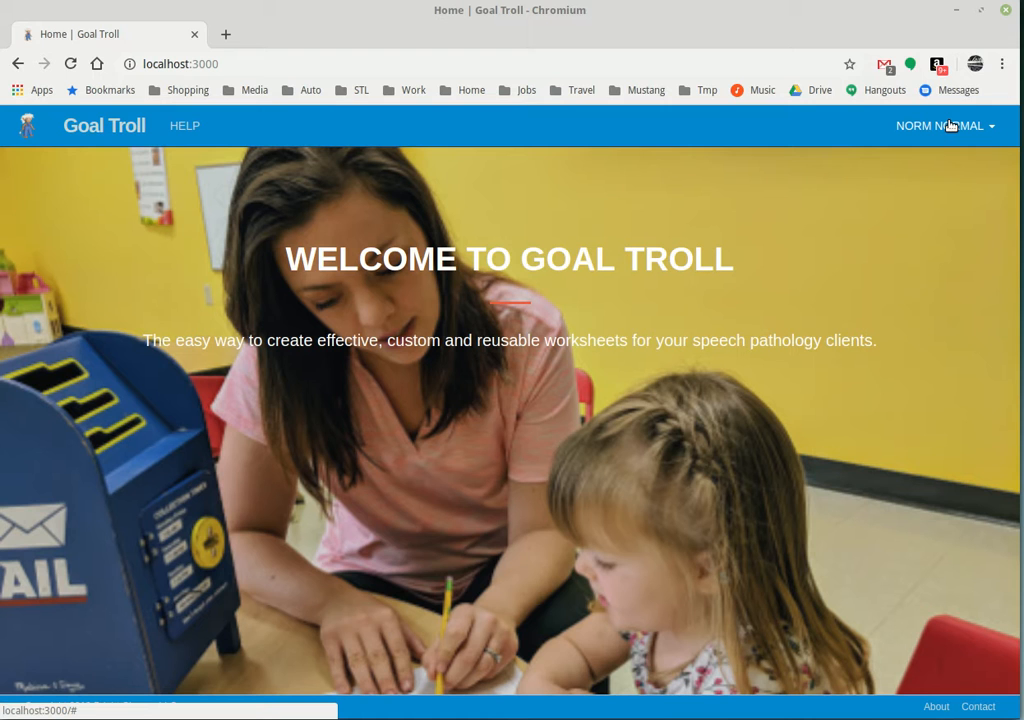
Open the tiles collection and start creating a new tile
click(950, 125)
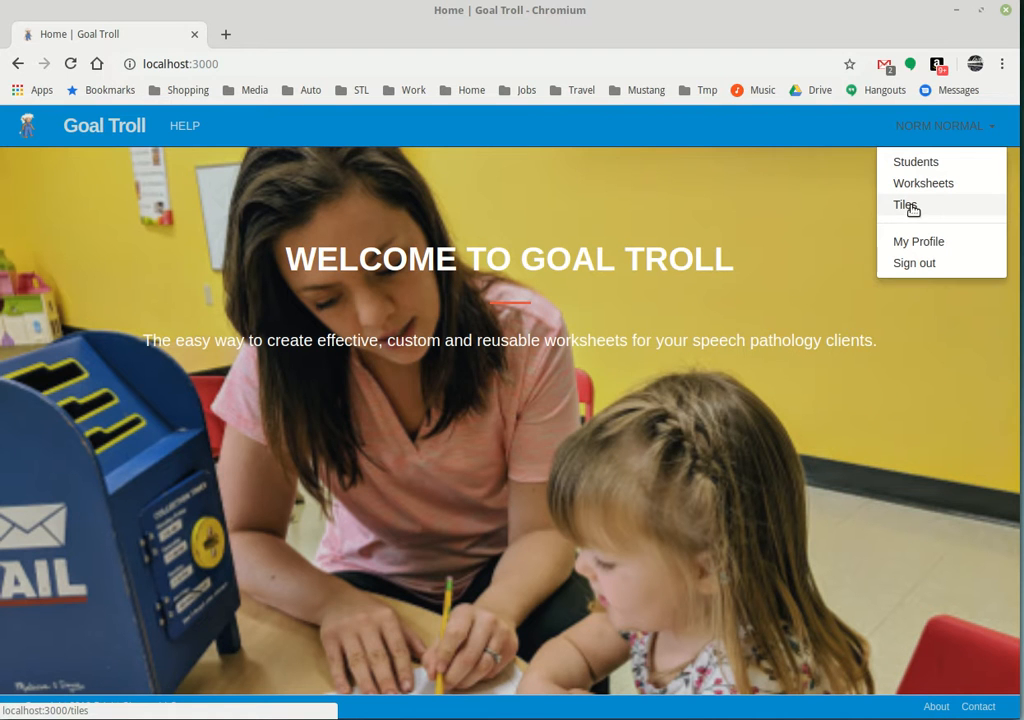
click(911, 209)
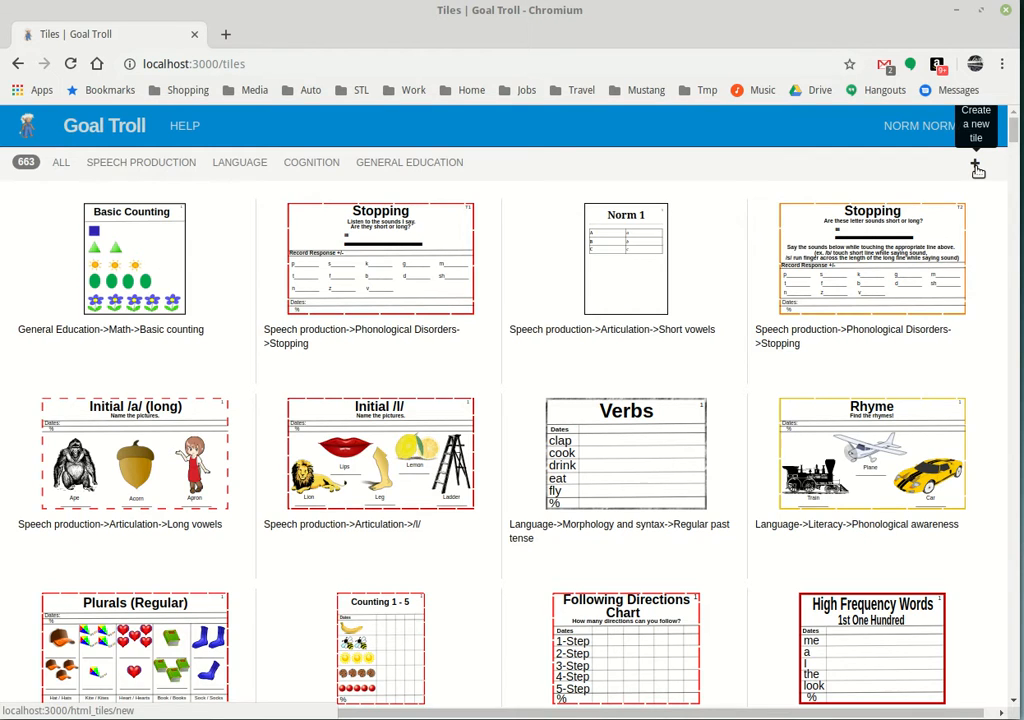
click(976, 166)
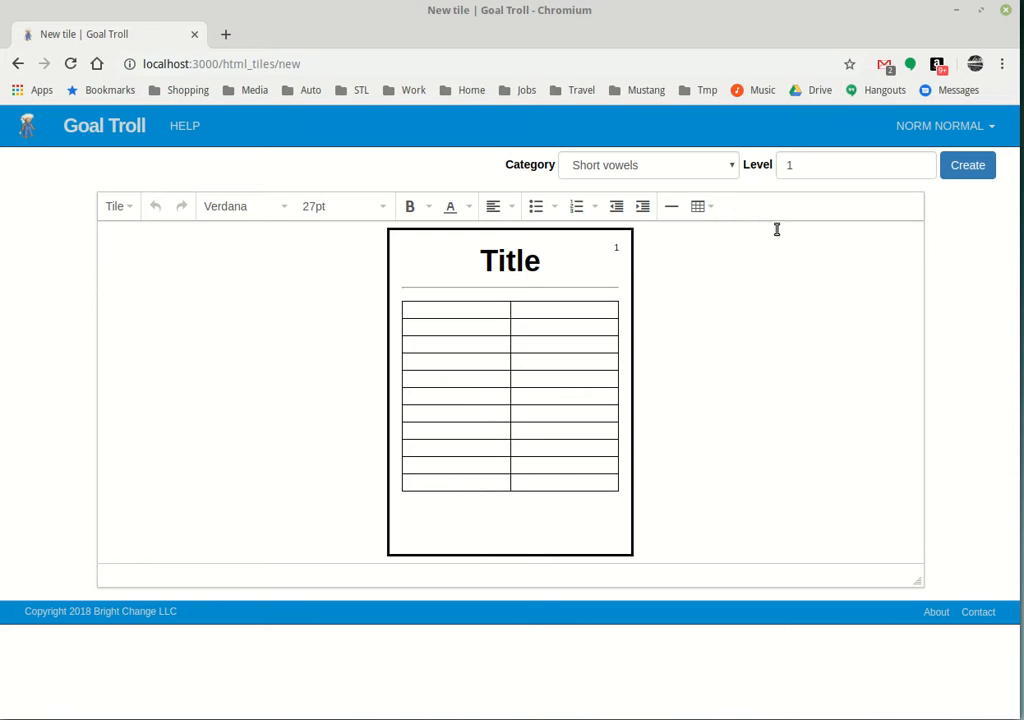
Give the tile a dashed red border with color #de1b1b and a corner radius of about 5
click(122, 208)
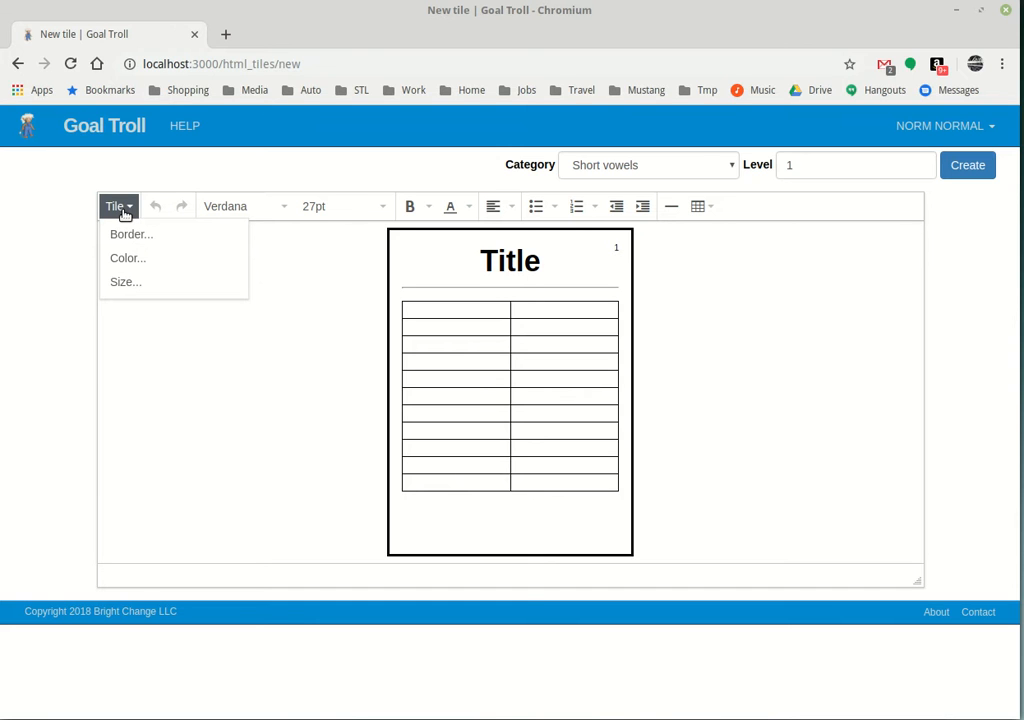
click(137, 235)
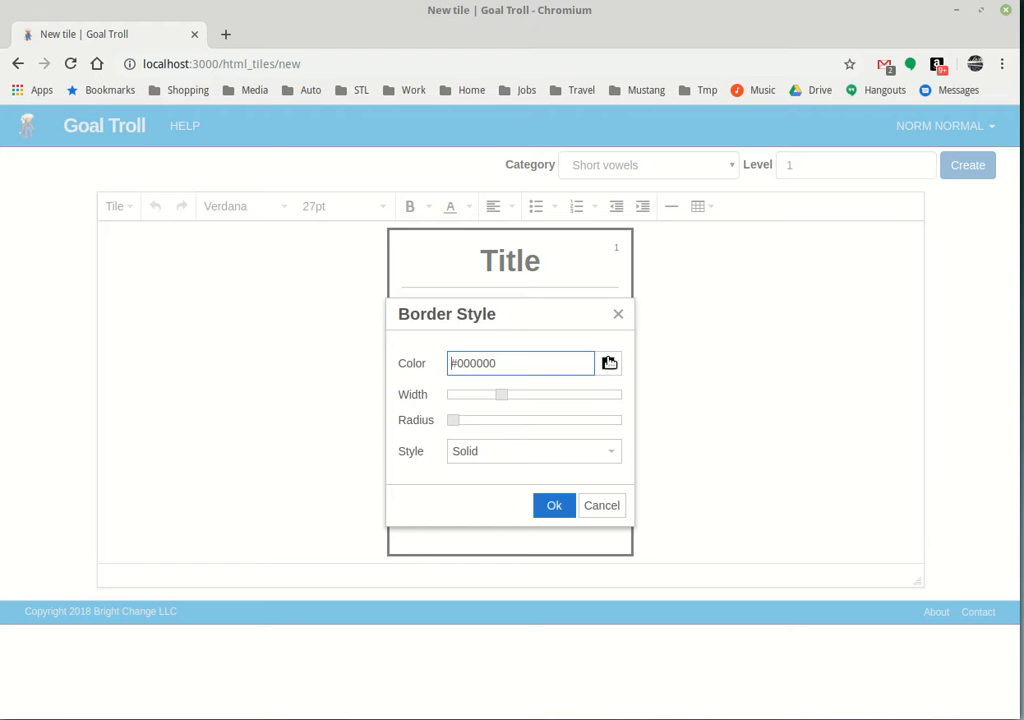
click(608, 366)
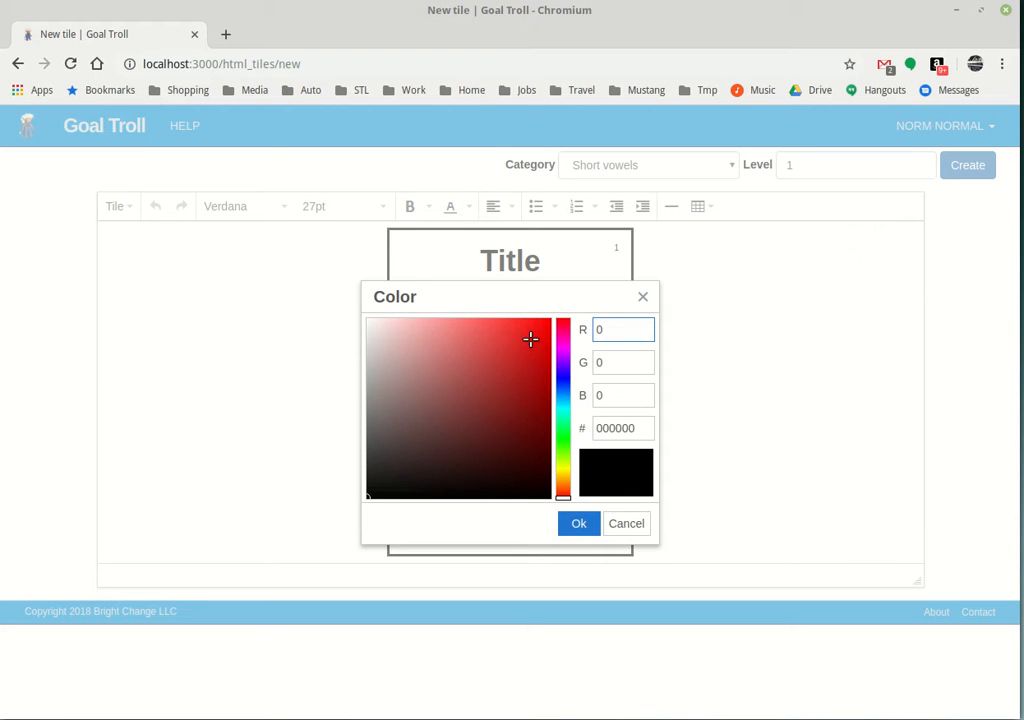
click(528, 339)
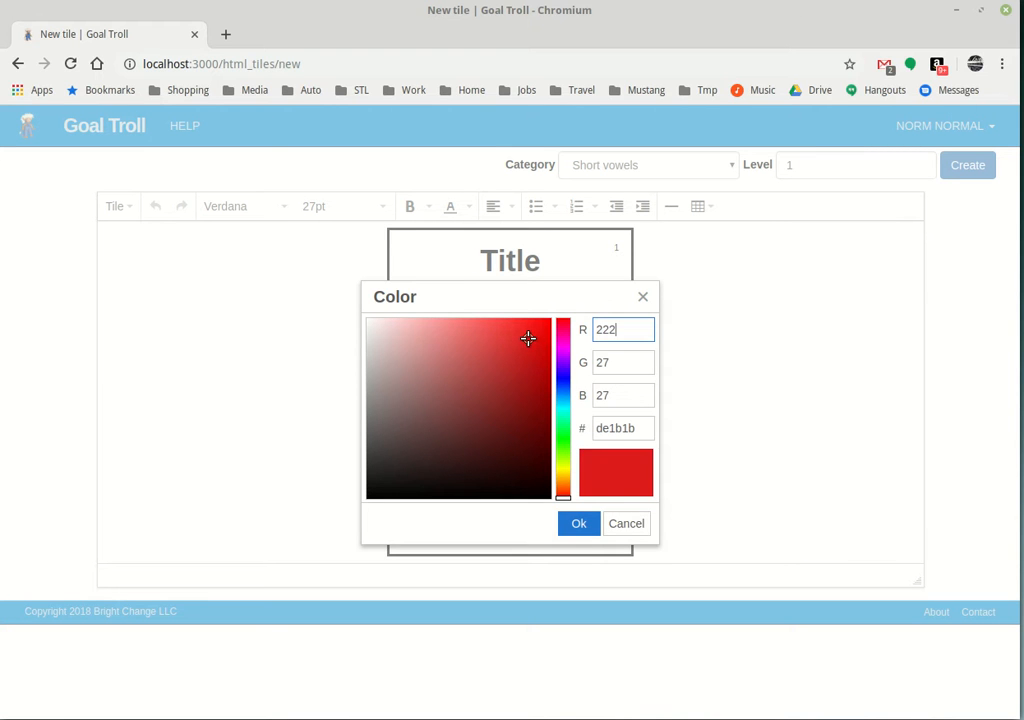
click(578, 523)
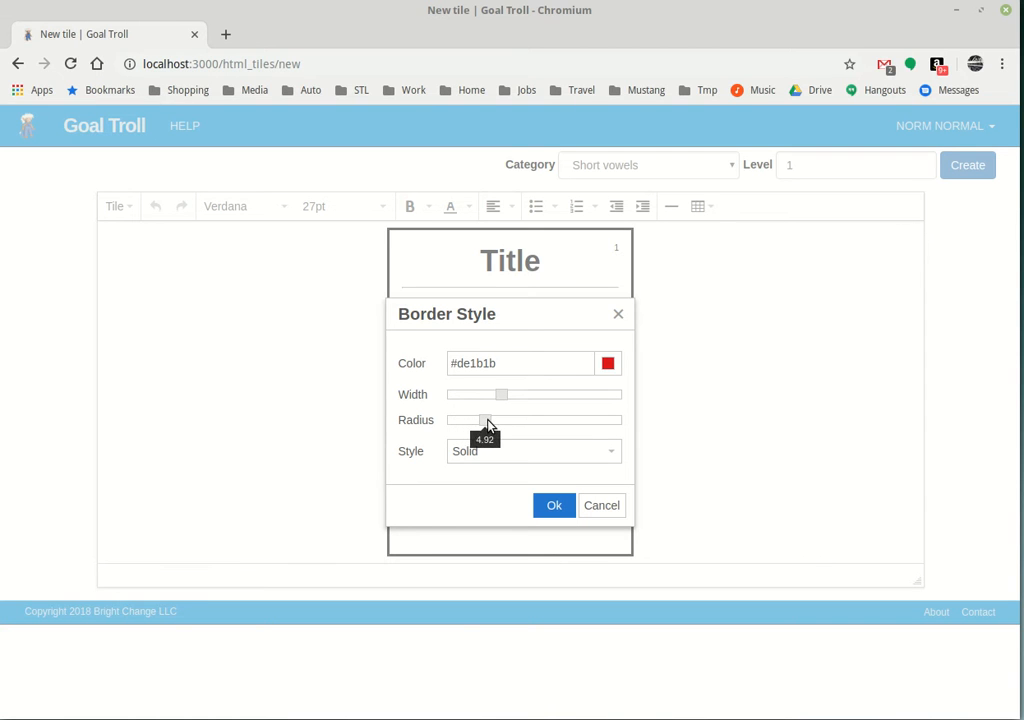
click(610, 453)
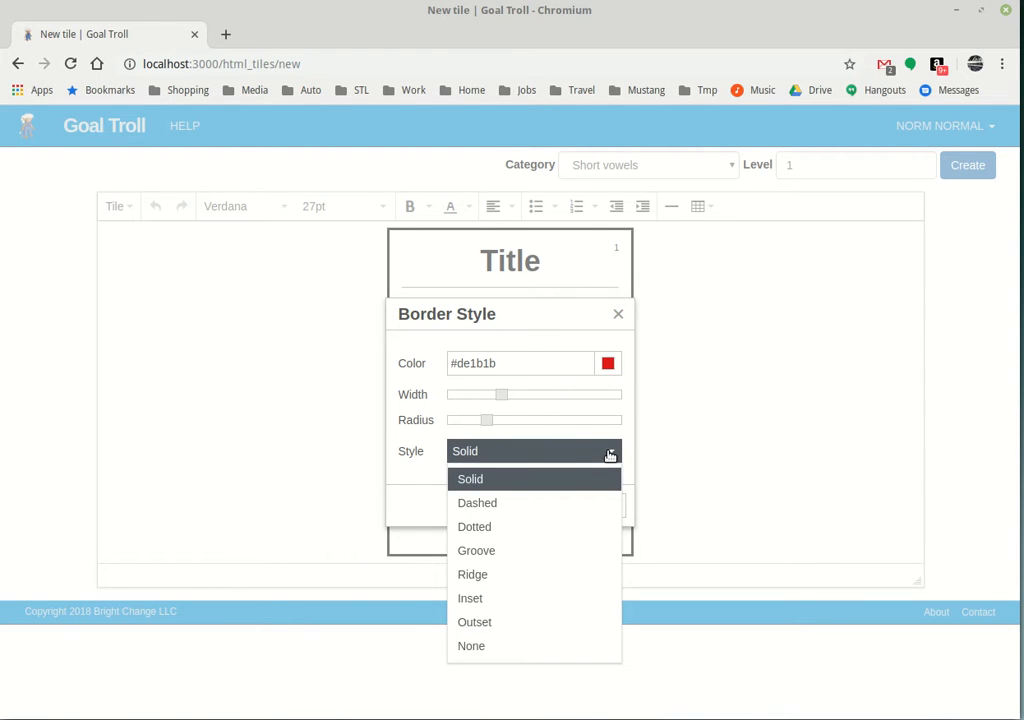
click(548, 506)
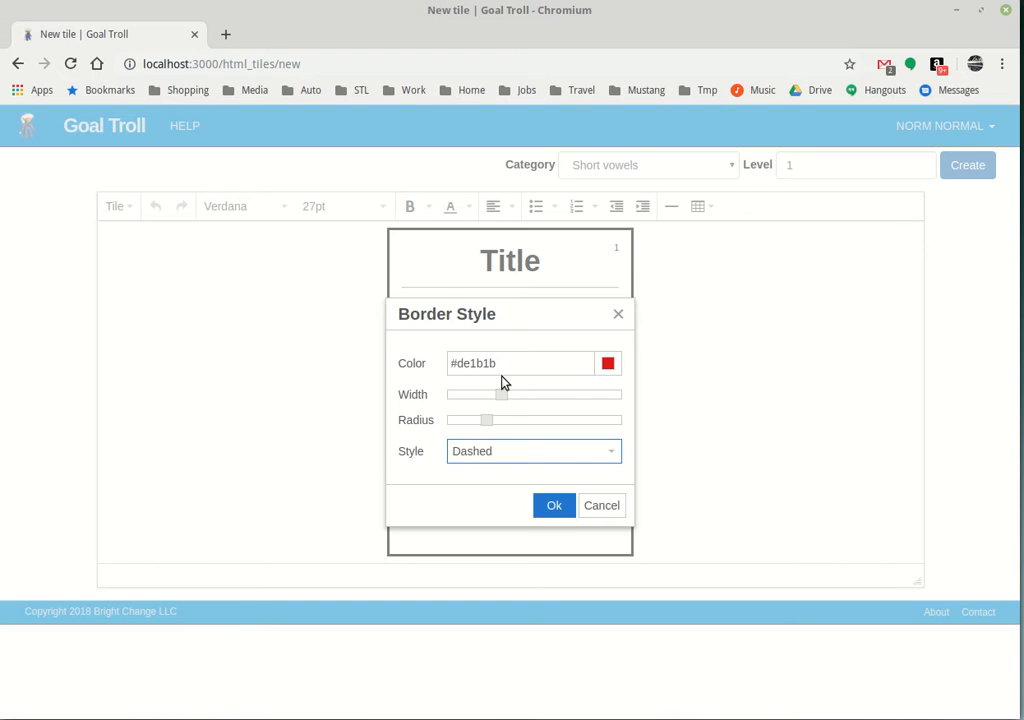
click(556, 507)
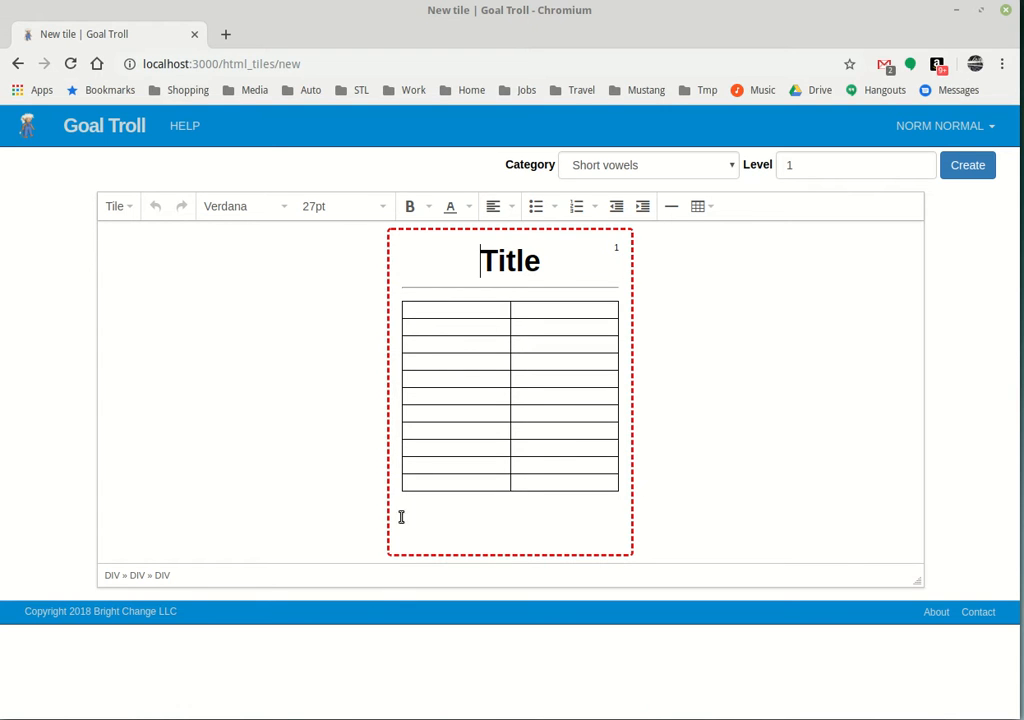
click(117, 207)
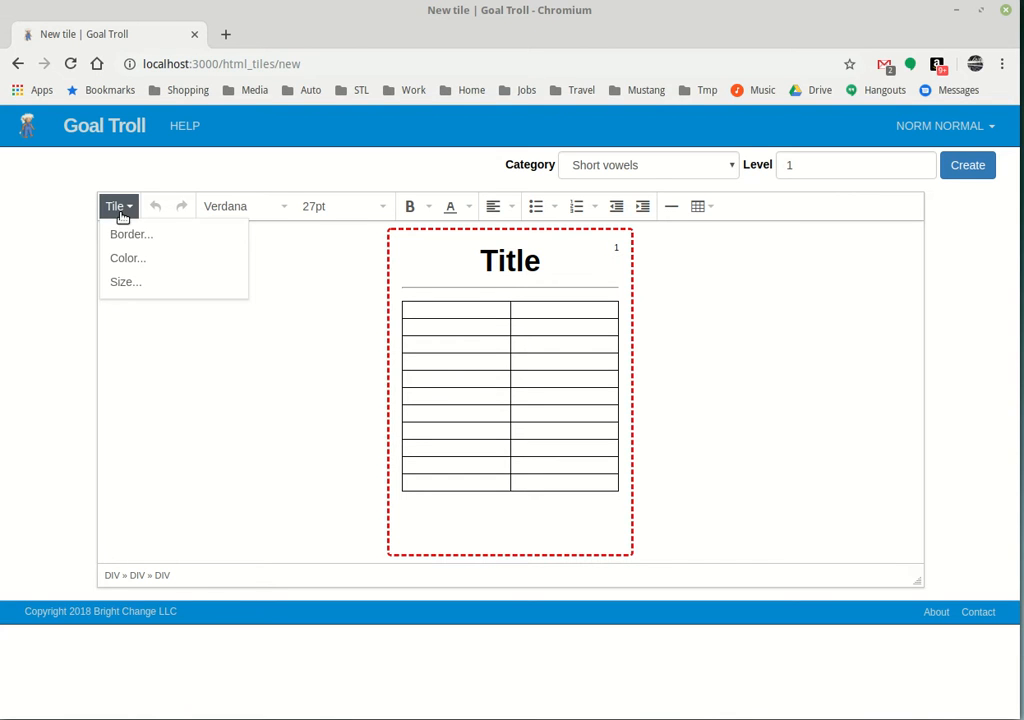
click(128, 284)
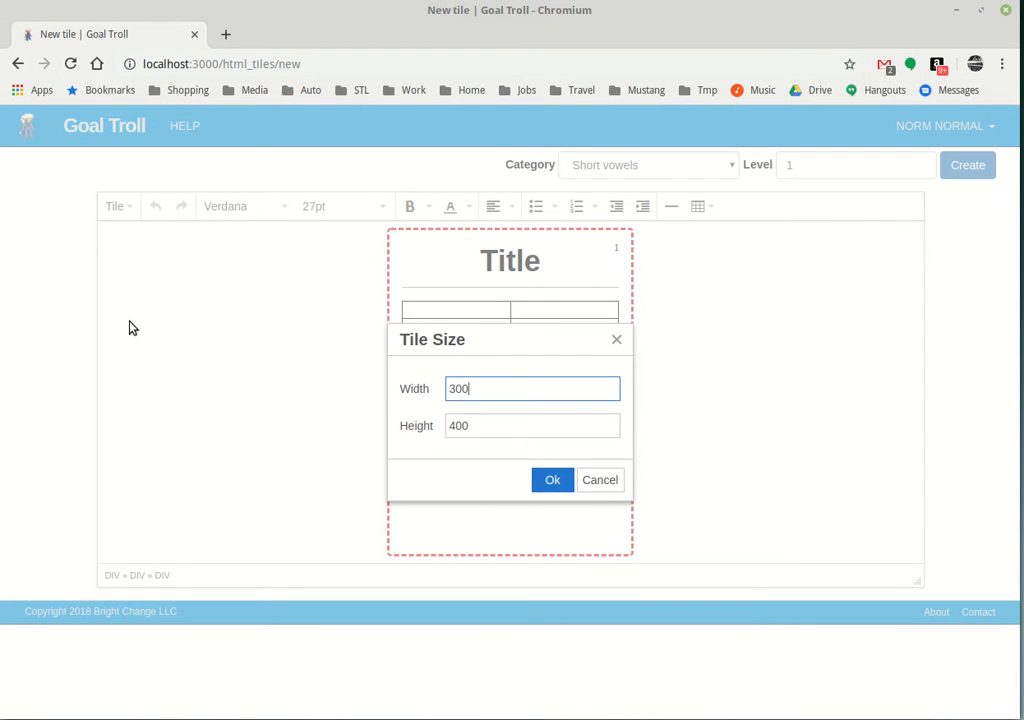
click(601, 482)
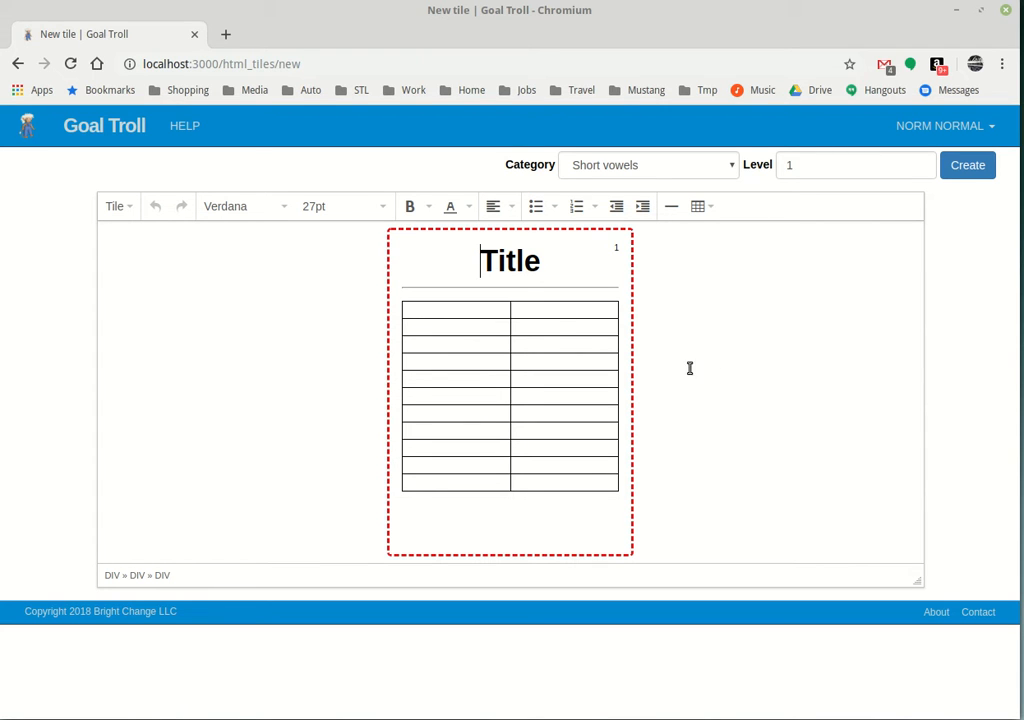
click(732, 167)
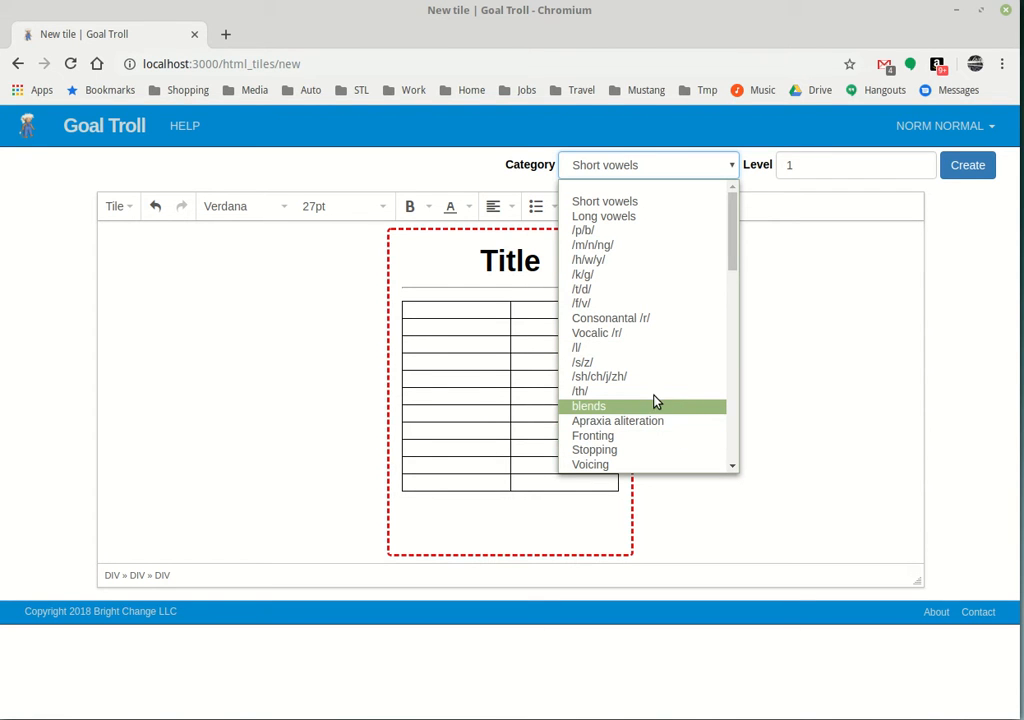
click(856, 392)
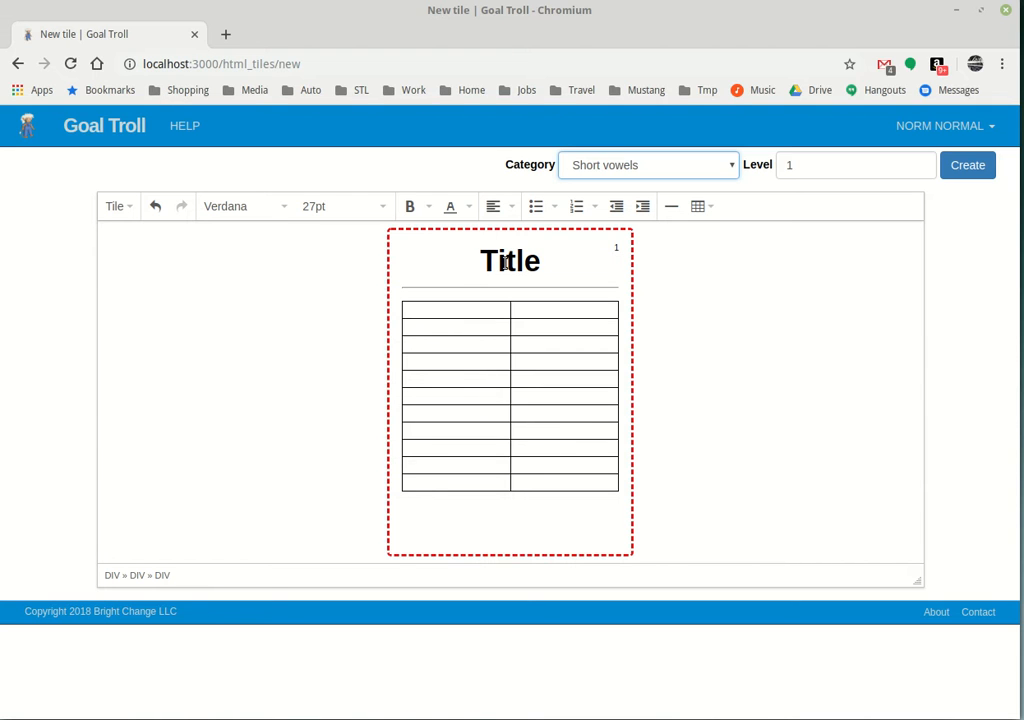
Replace the tile's placeholder title with "Numbers"
double_click(504, 261)
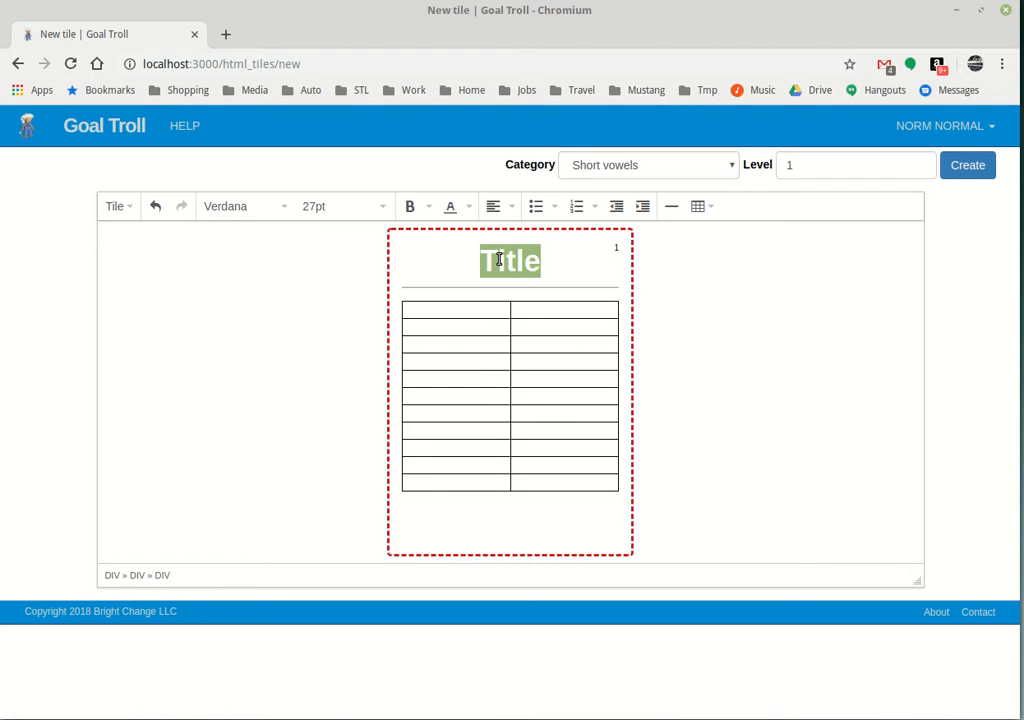
text(Nu)
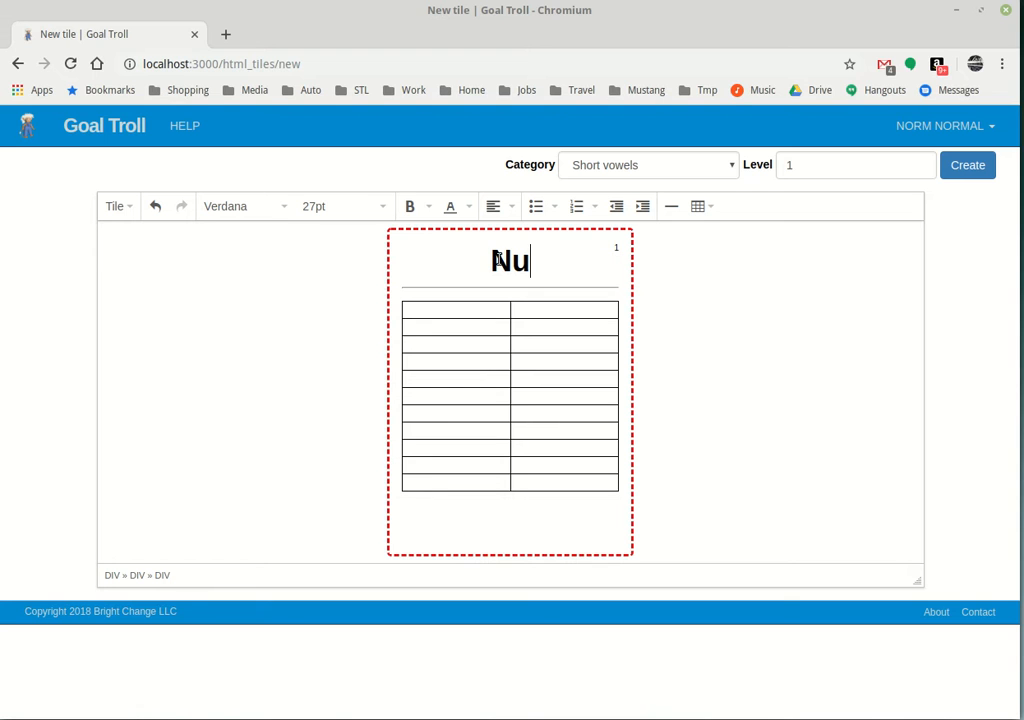
text(mbers)
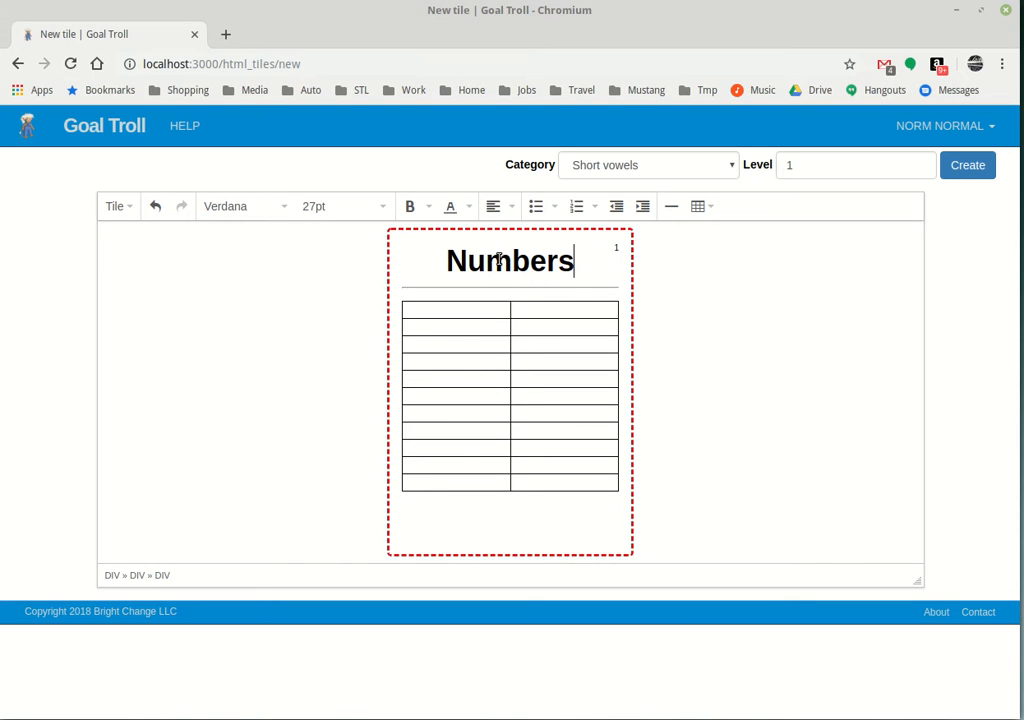
Fill the first three table rows with One and 1, Two and 2, and Three and 3
click(441, 310)
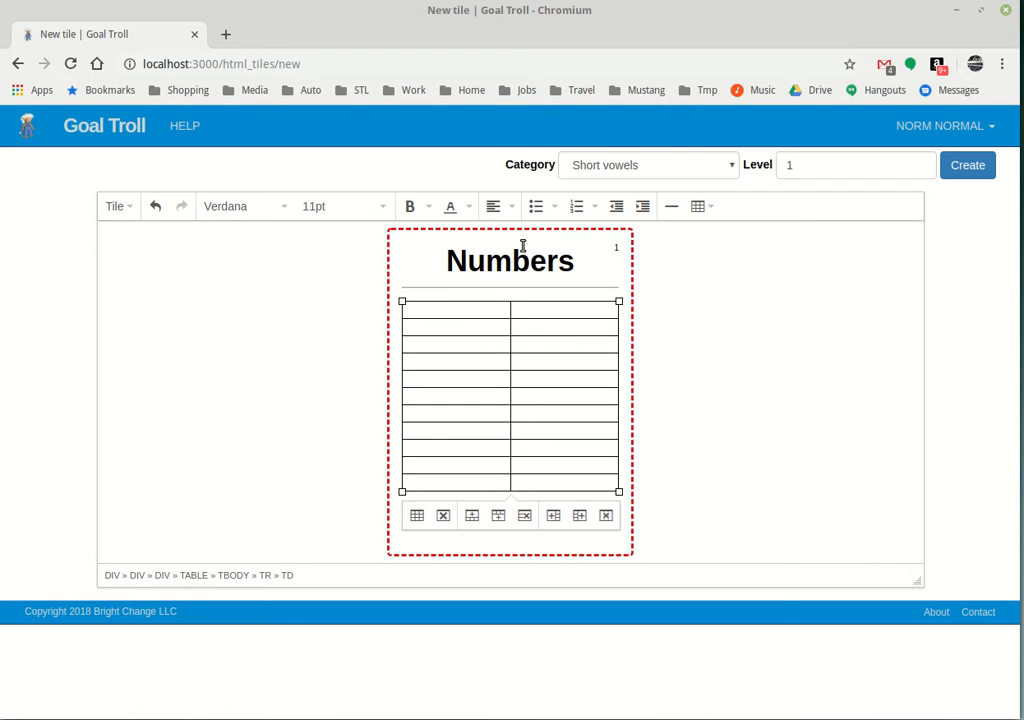
text(One)
key(Tab)
text(1)
key(Tab)
text(Two)
key(Tab)
text(2)
key(Tab)
text(Three)
key(Tab)
text(3)
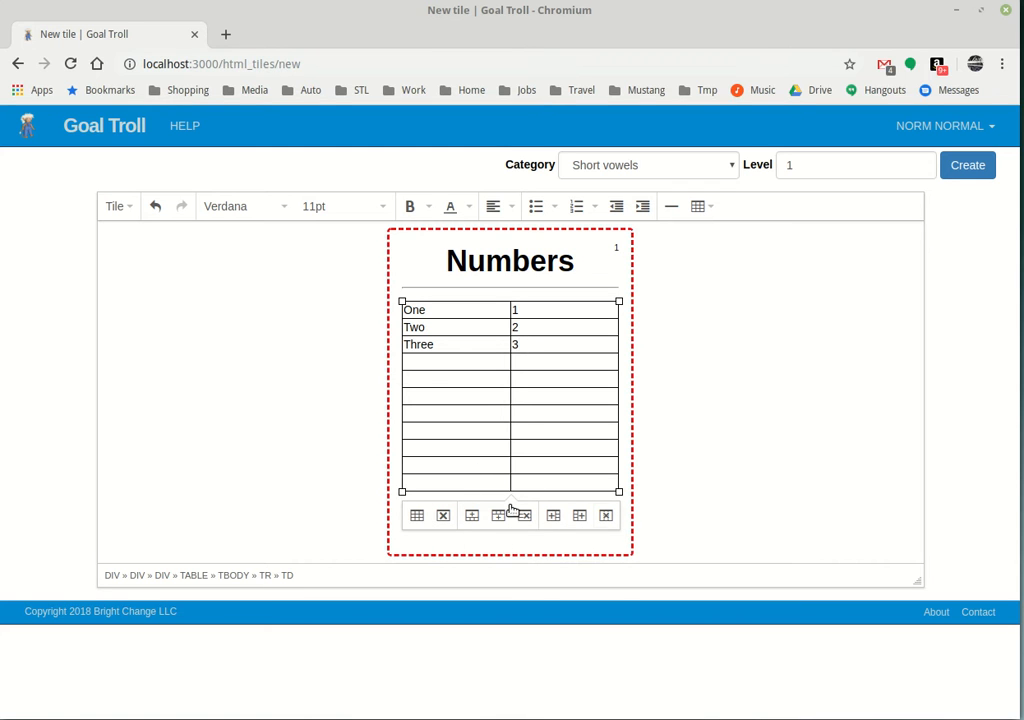
Delete the eight empty table rows below the "Three" row
click(477, 364)
drag(490, 362, 569, 487)
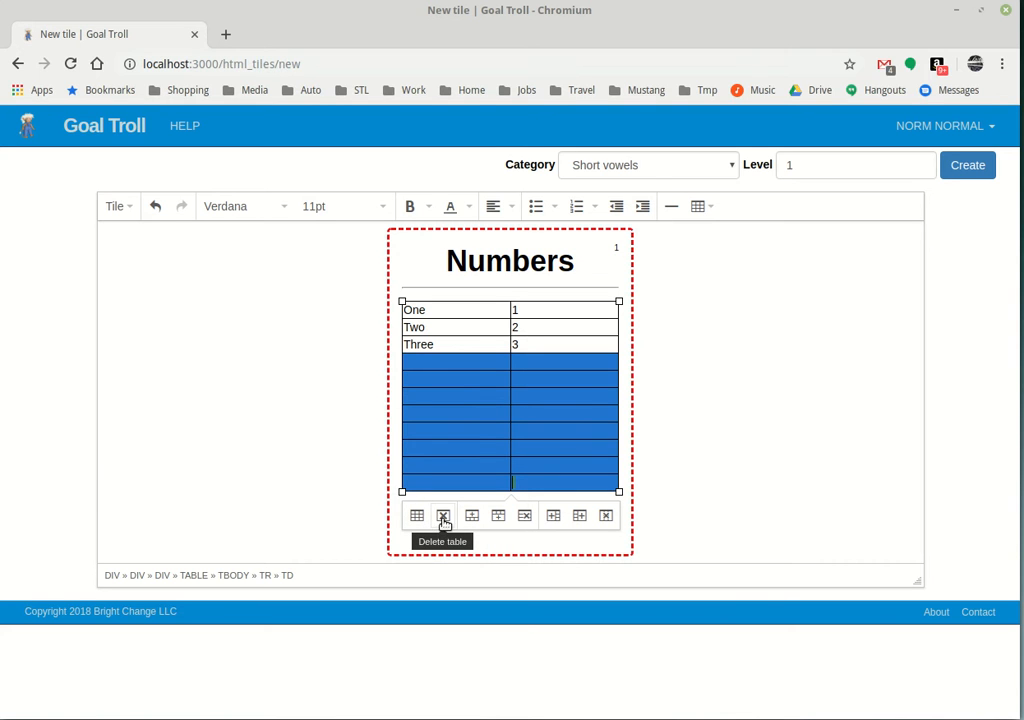
click(524, 517)
click(494, 449)
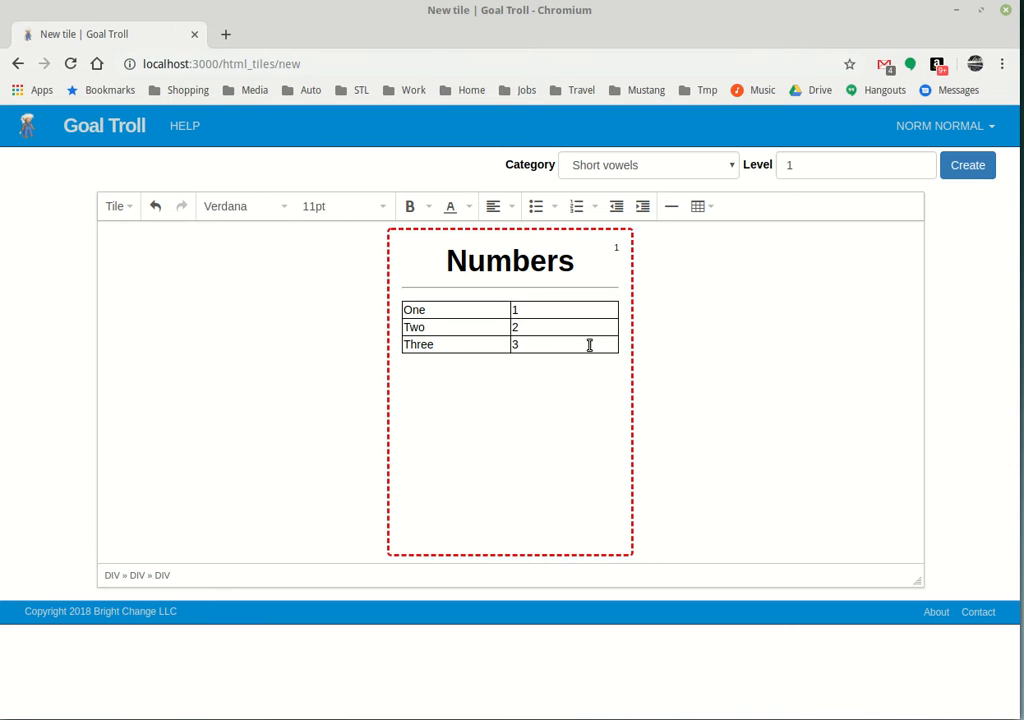
Resize the table to make its three rows taller while keeping nearly the full tile width
click(589, 345)
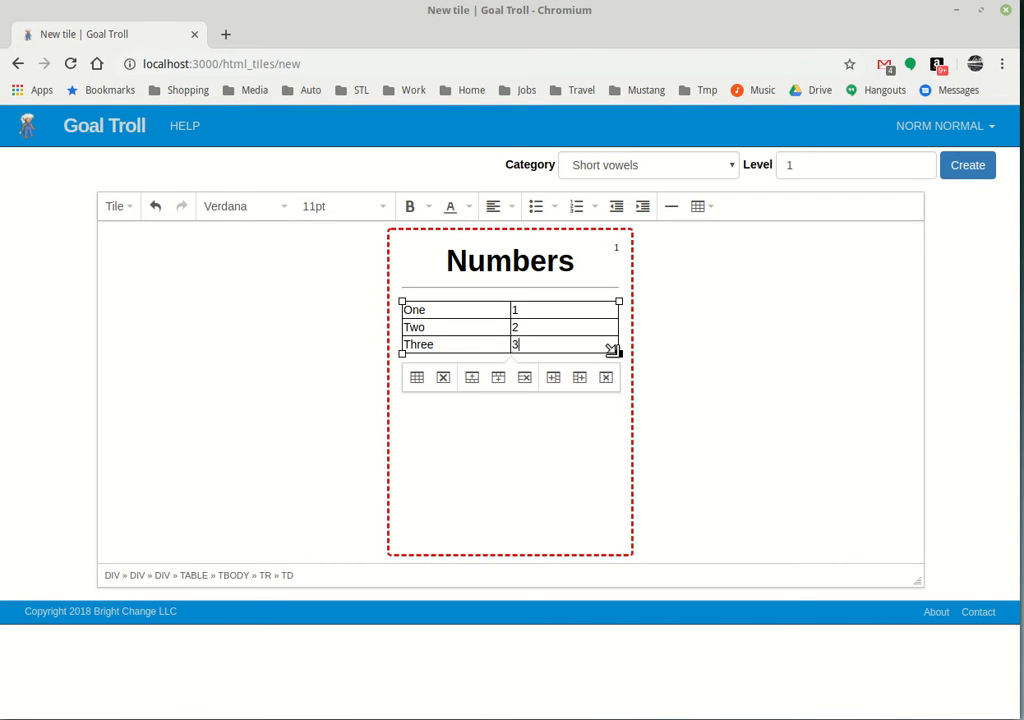
mouse_move(612, 350)
mouse_down()
mouse_move(617, 382)
mouse_move(610, 373)
mouse_up()
click(536, 475)
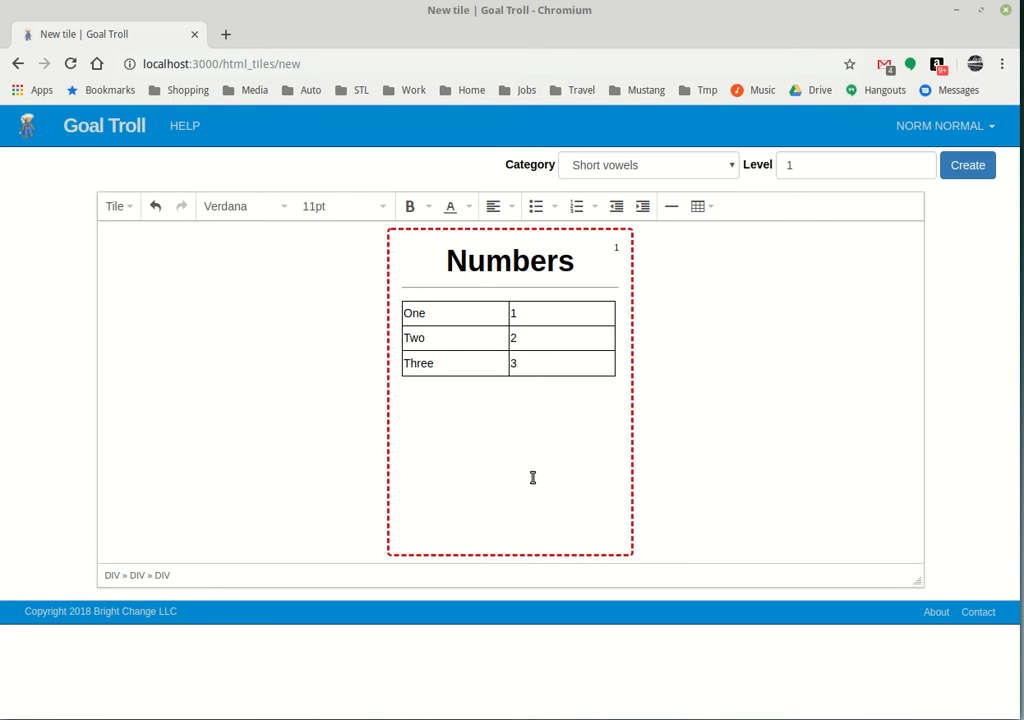
Format the words One, Two and Three in the table's first column as bold 14pt text
click(408, 313)
drag(419, 316, 457, 363)
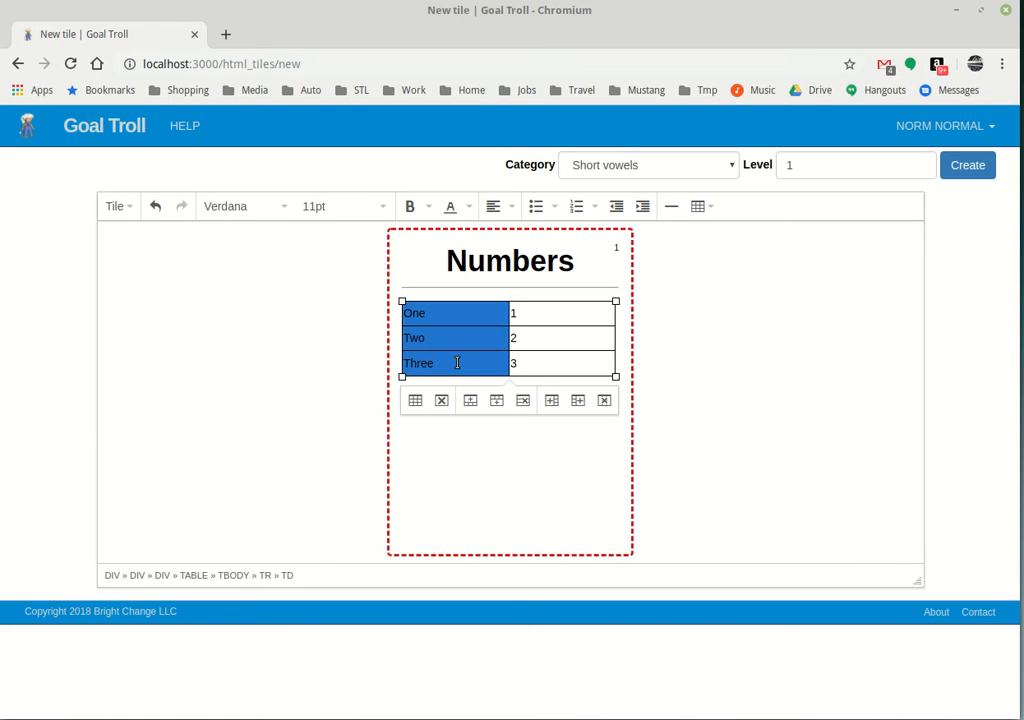
click(409, 208)
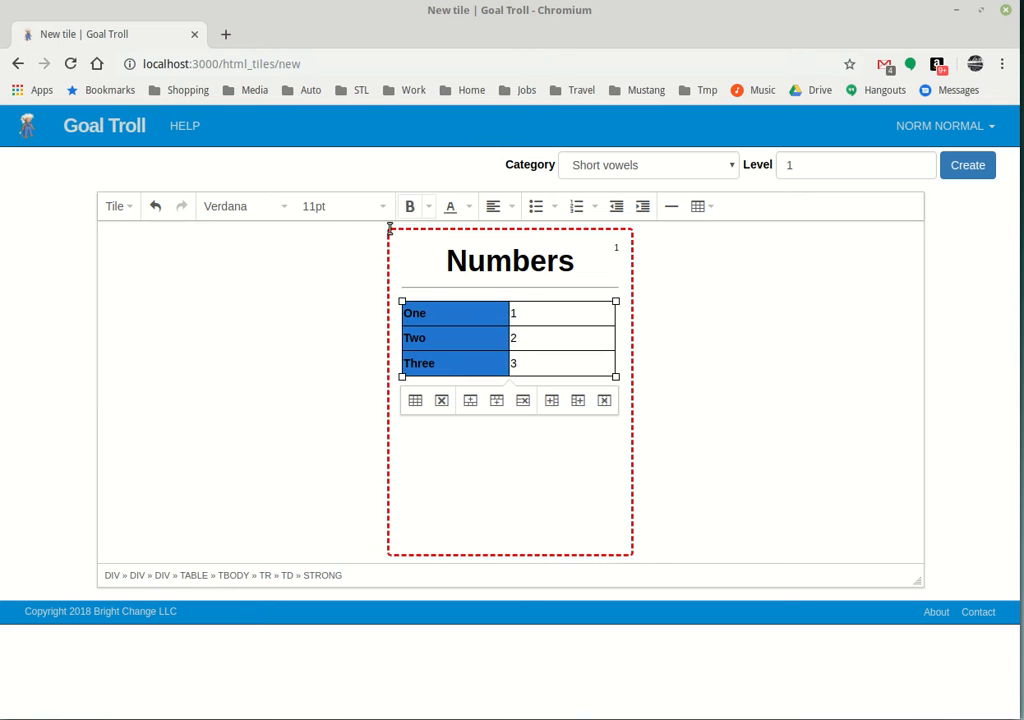
click(385, 208)
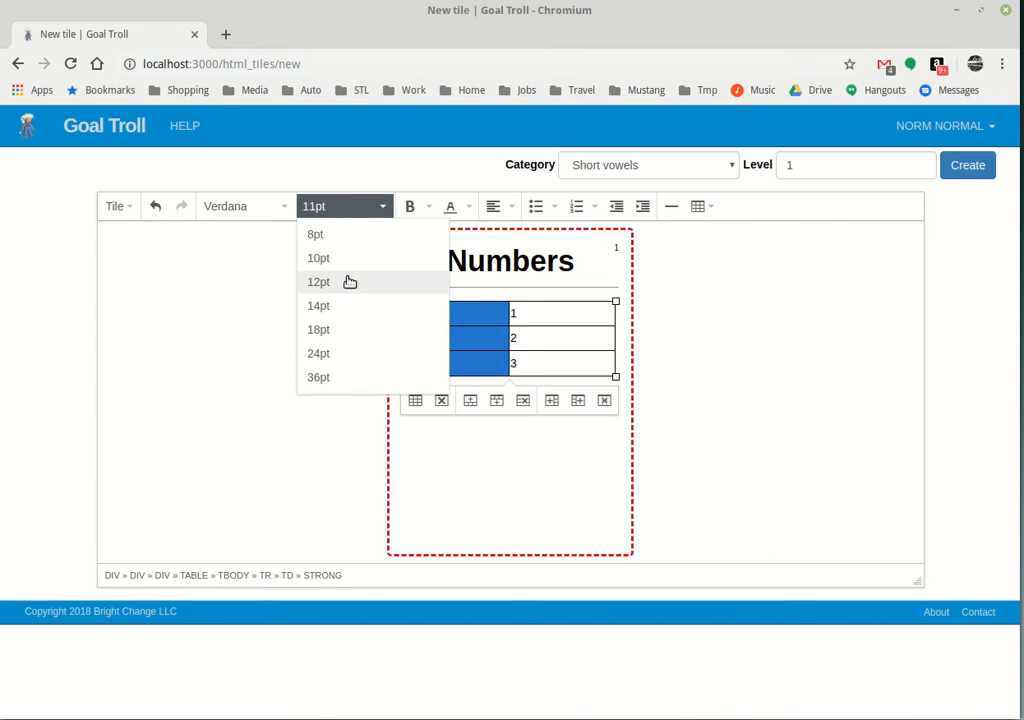
click(336, 308)
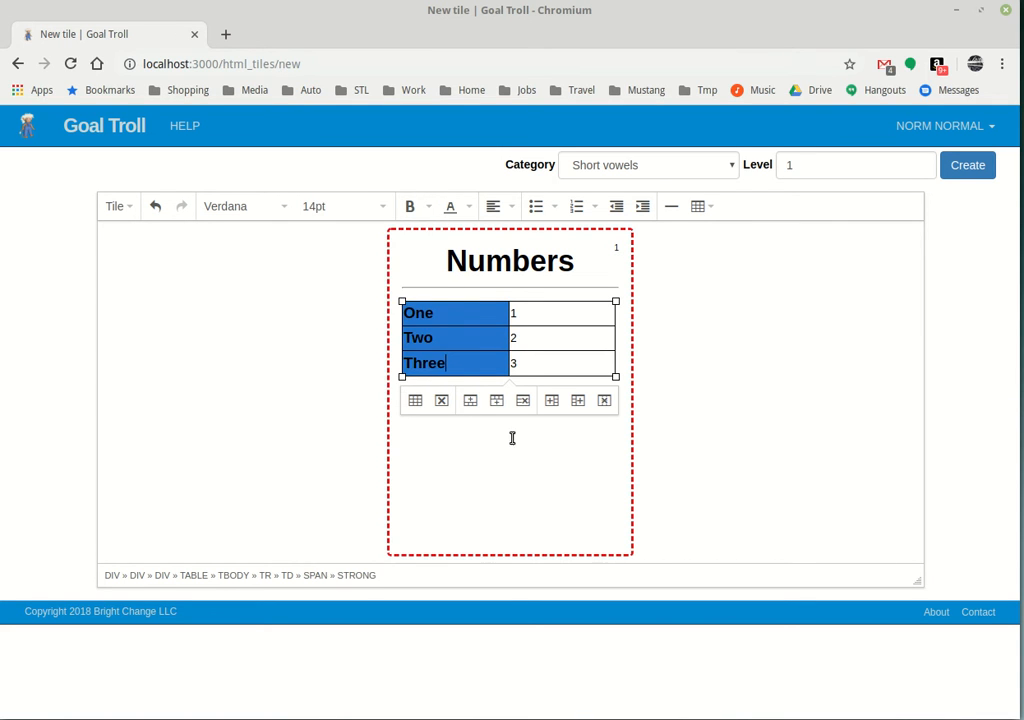
Format the numerals 1 to 3 in the table's second column as italic 14pt text
click(518, 317)
drag(518, 317, 544, 363)
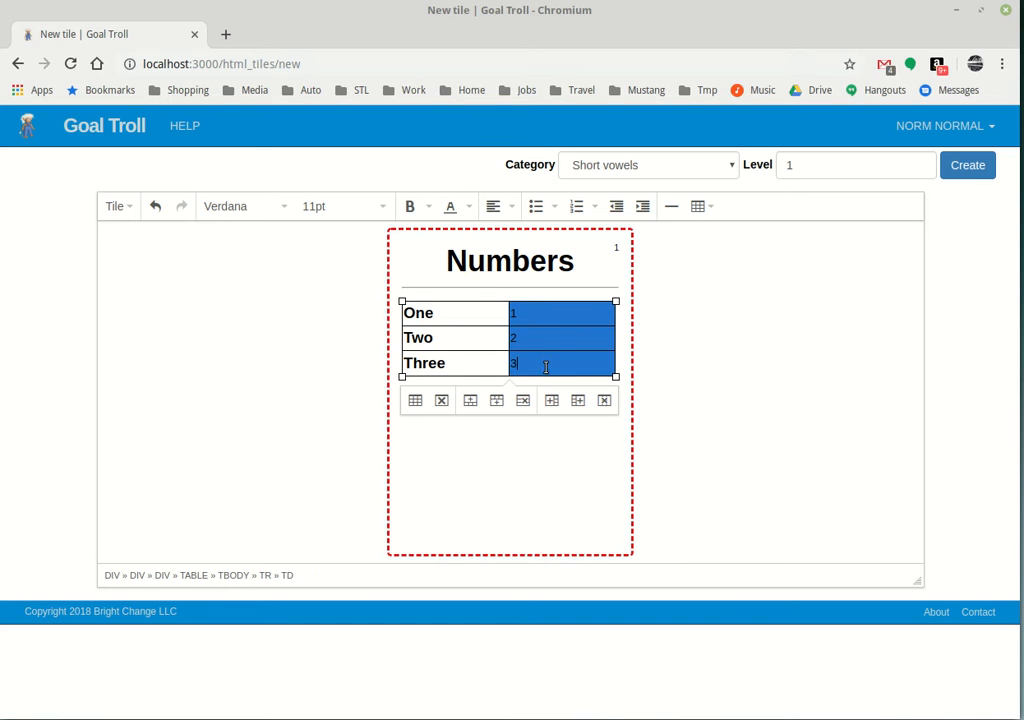
click(431, 212)
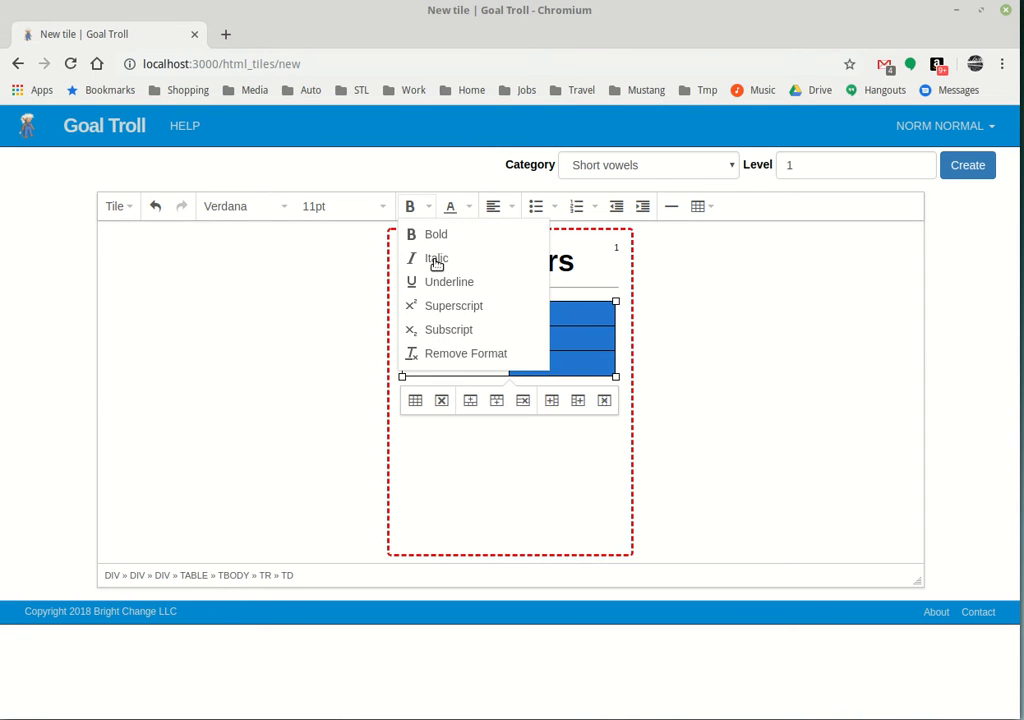
click(436, 258)
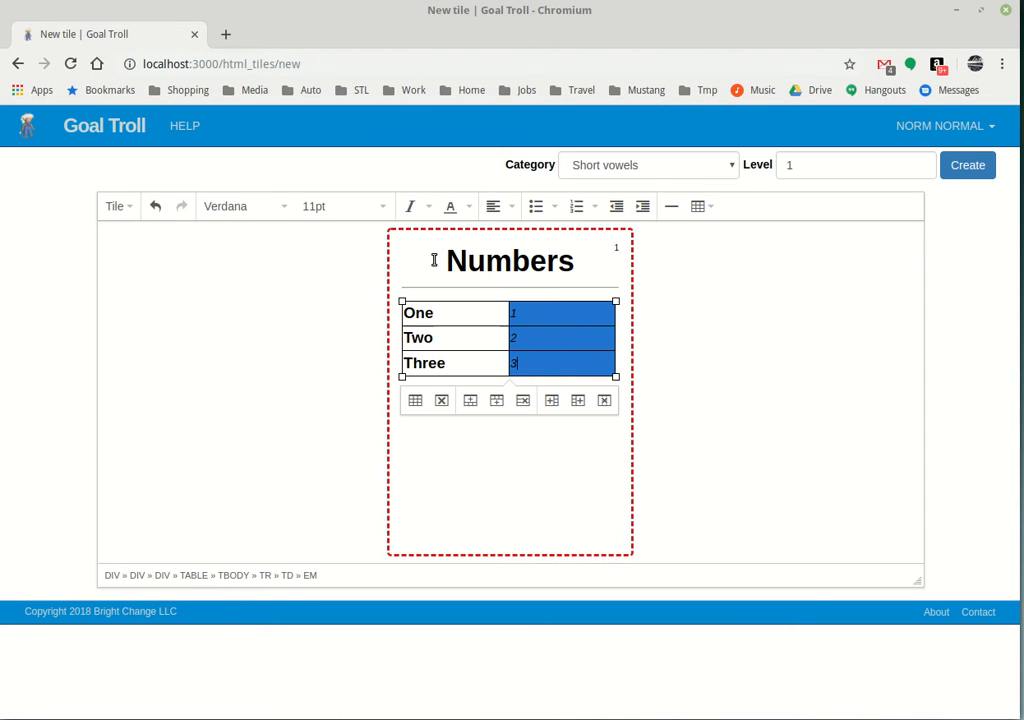
click(384, 208)
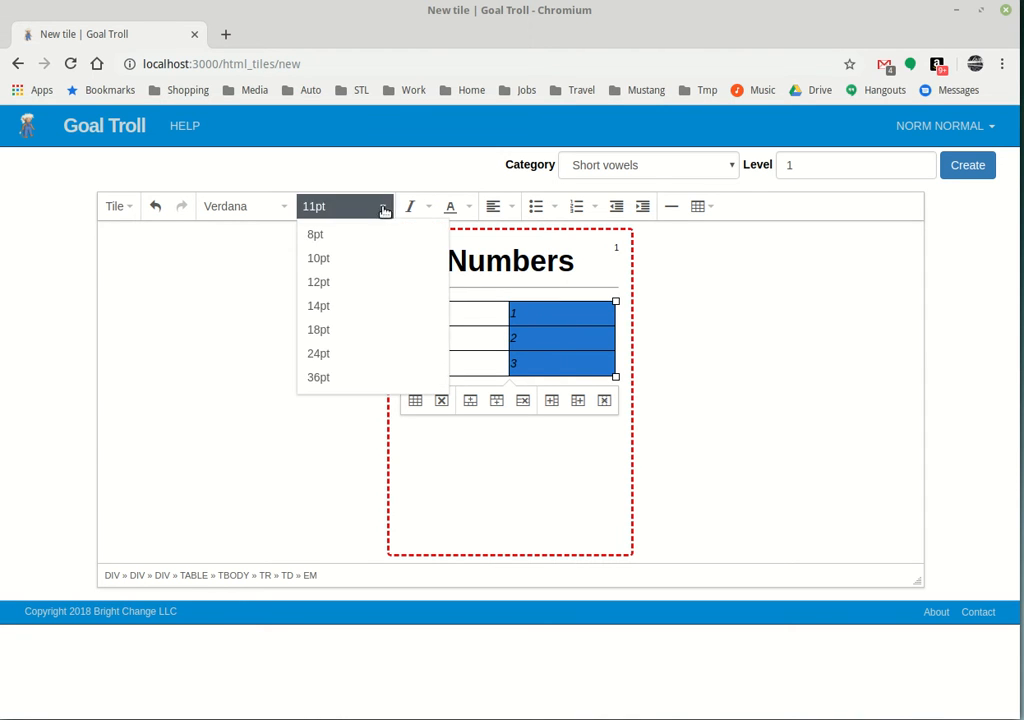
click(338, 306)
Add the paragraph "Now is the time for all good men to come to the aid of their country." below the table
click(520, 470)
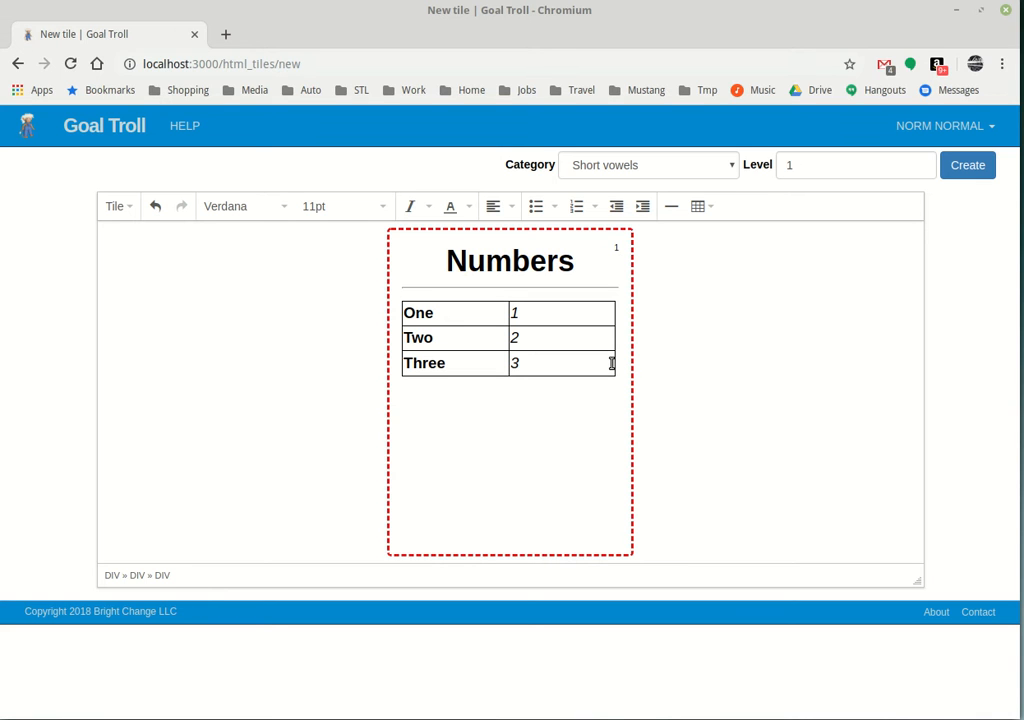
key(Return)
text(Now is the time for )
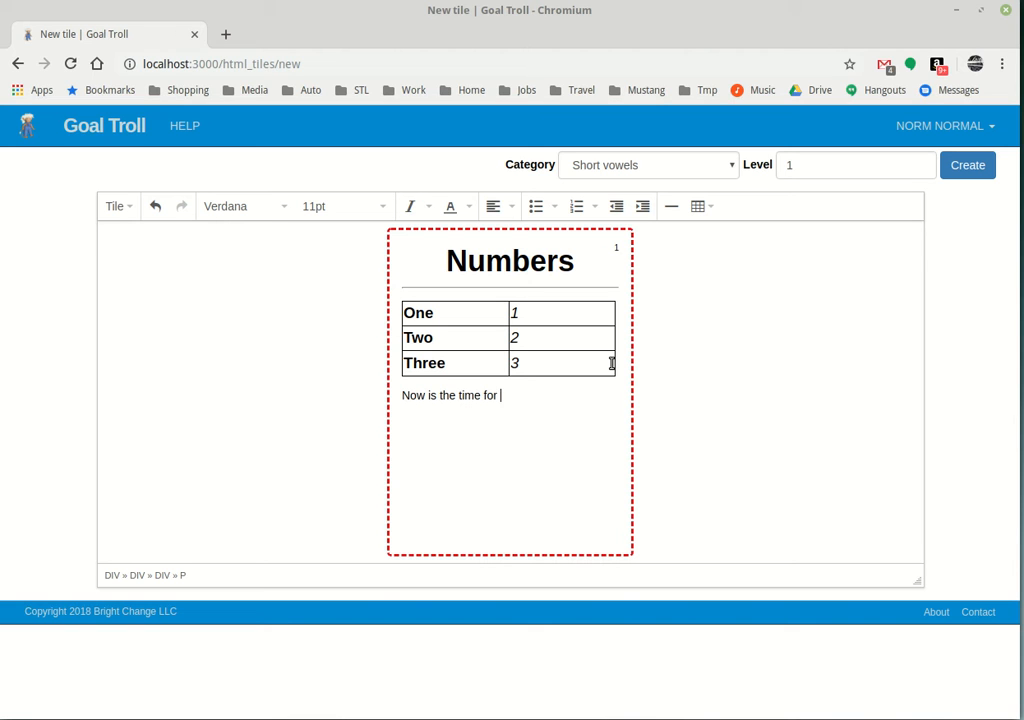
text(all good men to co)
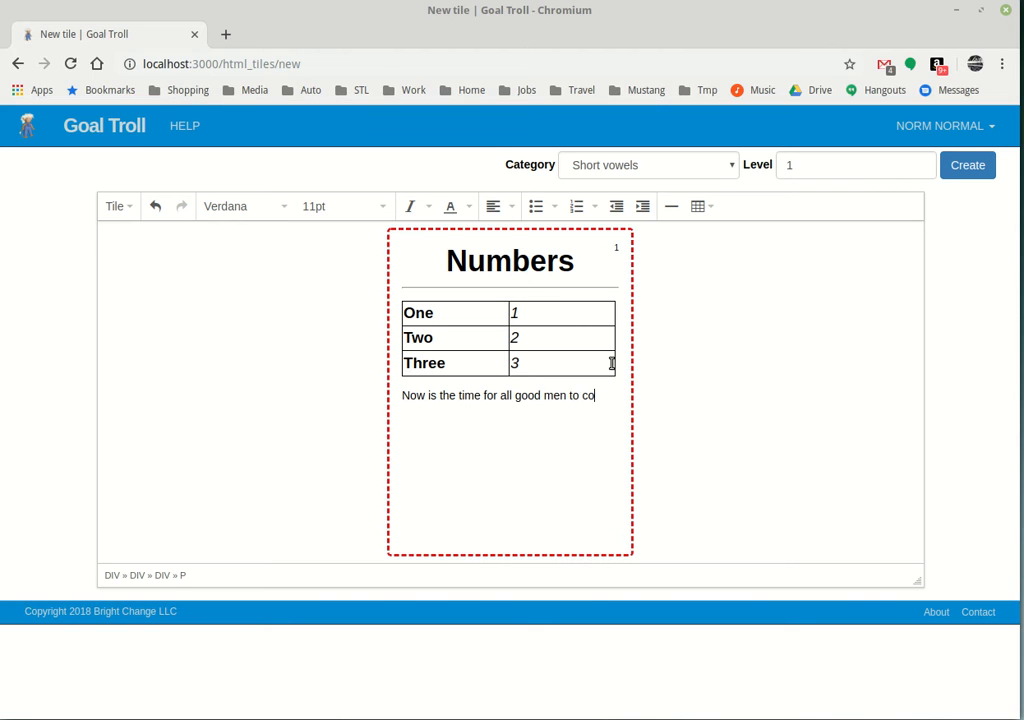
text(me to the ad)
text(id of the)
text(ir co)
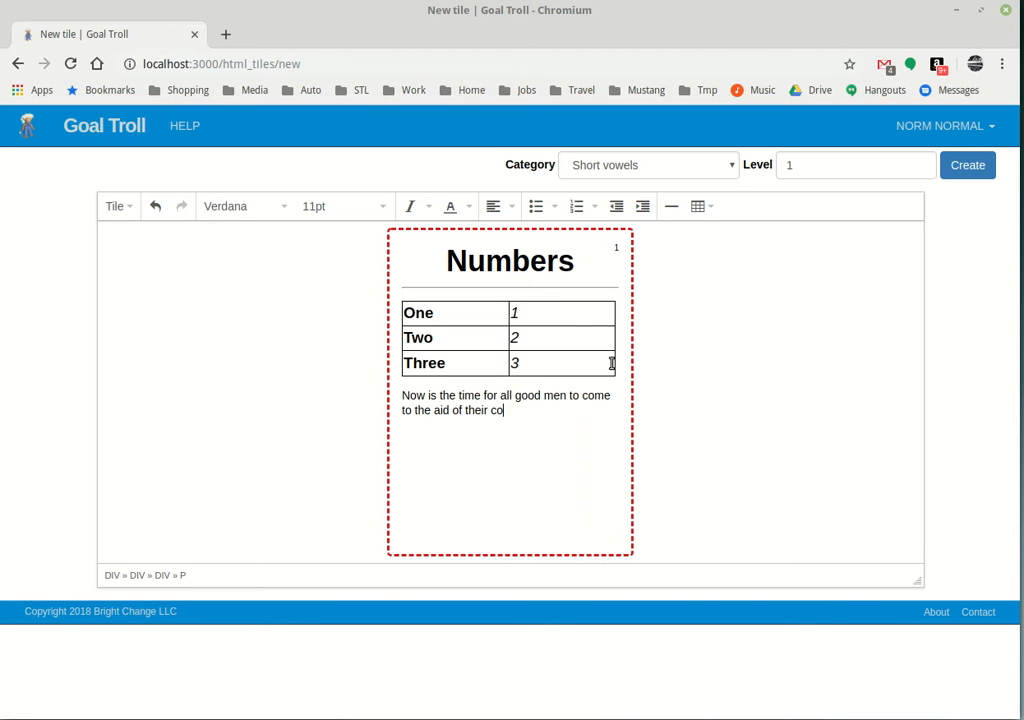
text(untry)
key(BackSpace)
key(BackSpace)
key(BackSpace)
text(try.)
Add a second paragraph reading "This is some more text." below the first one
key(Return)
text(This is some m)
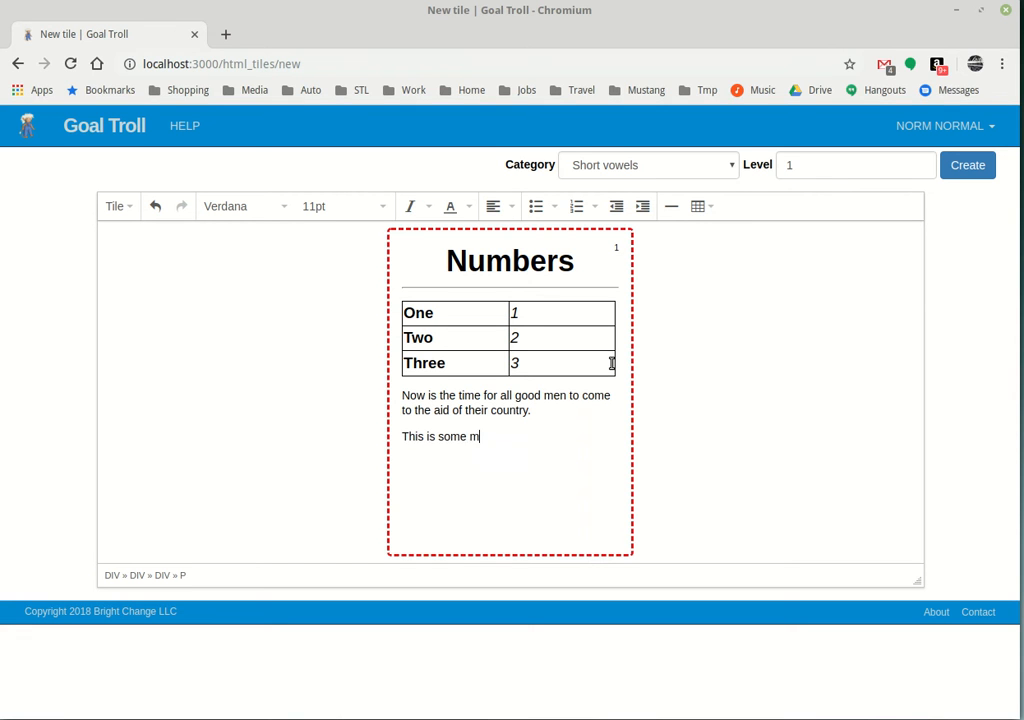
text(ore text.)
Add a bulleted list with the items One, Two and Three below the second paragraph
key(Return)
click(537, 206)
text(One)
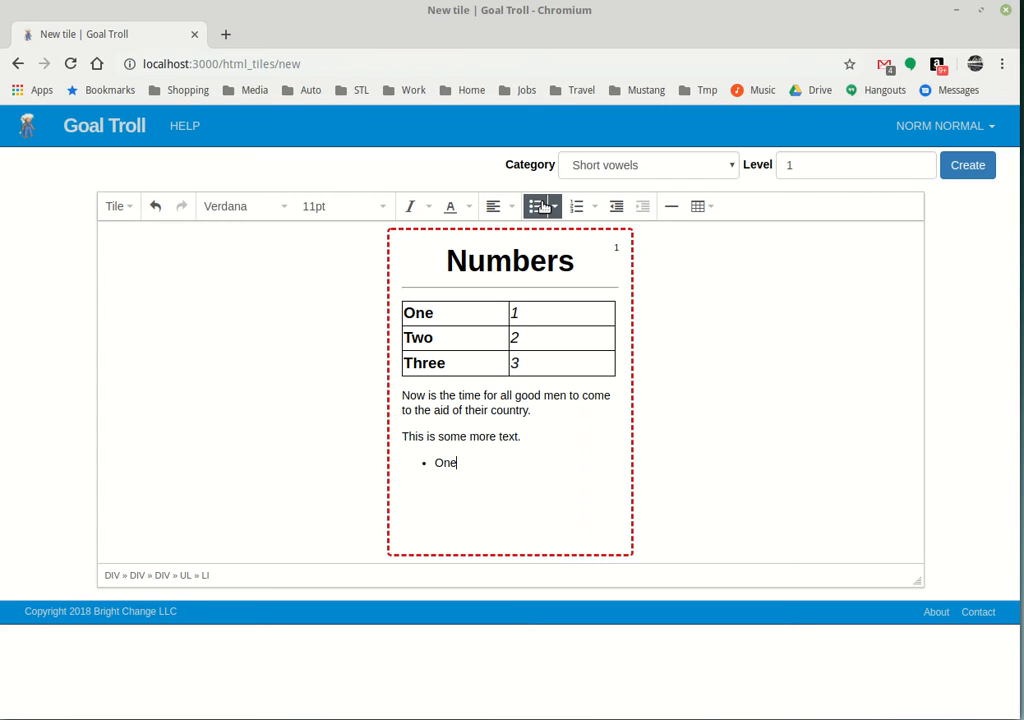
key(Return)
text(Two)
key(Return)
text(Thre)
text(ee)
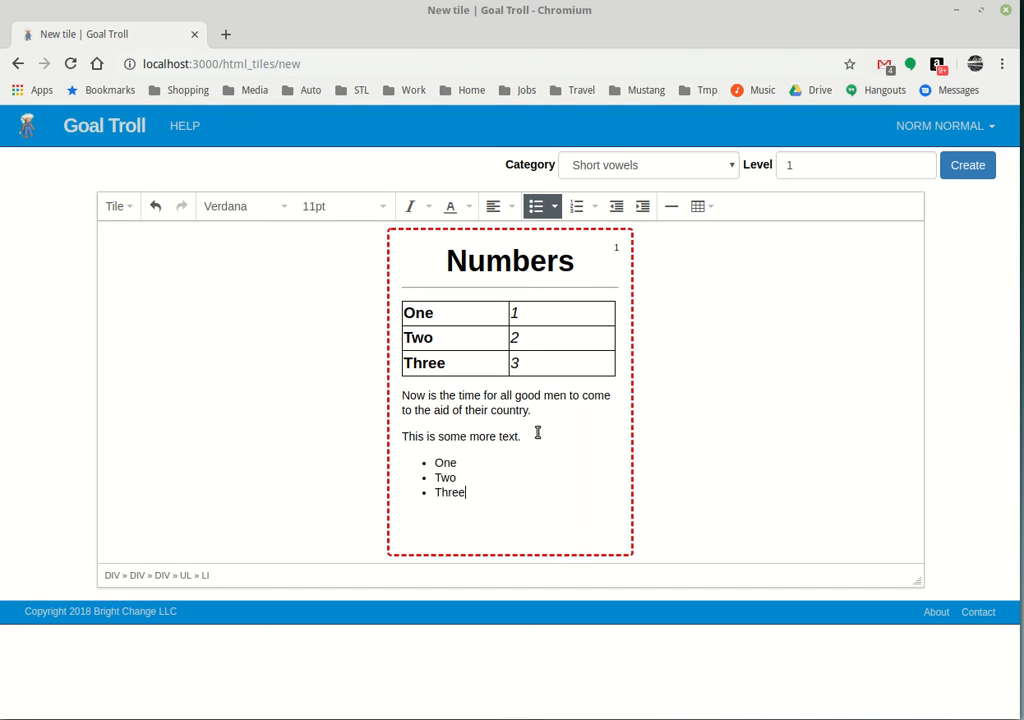
Create the Numbers tile and view the status changes available for it, leaving its status as is
click(966, 168)
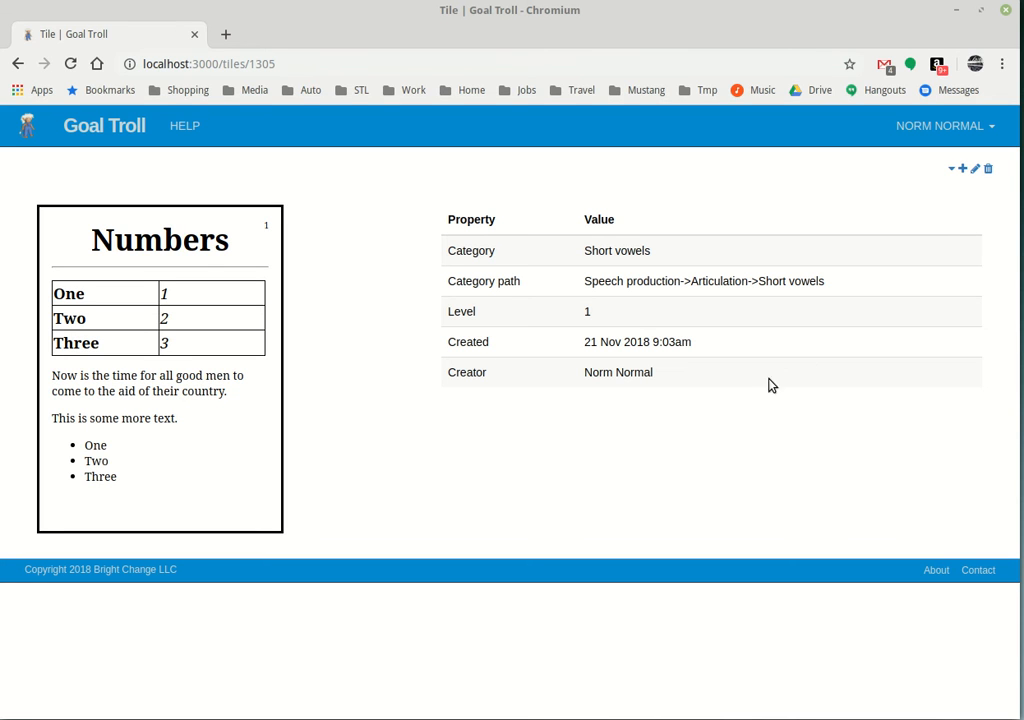
click(951, 172)
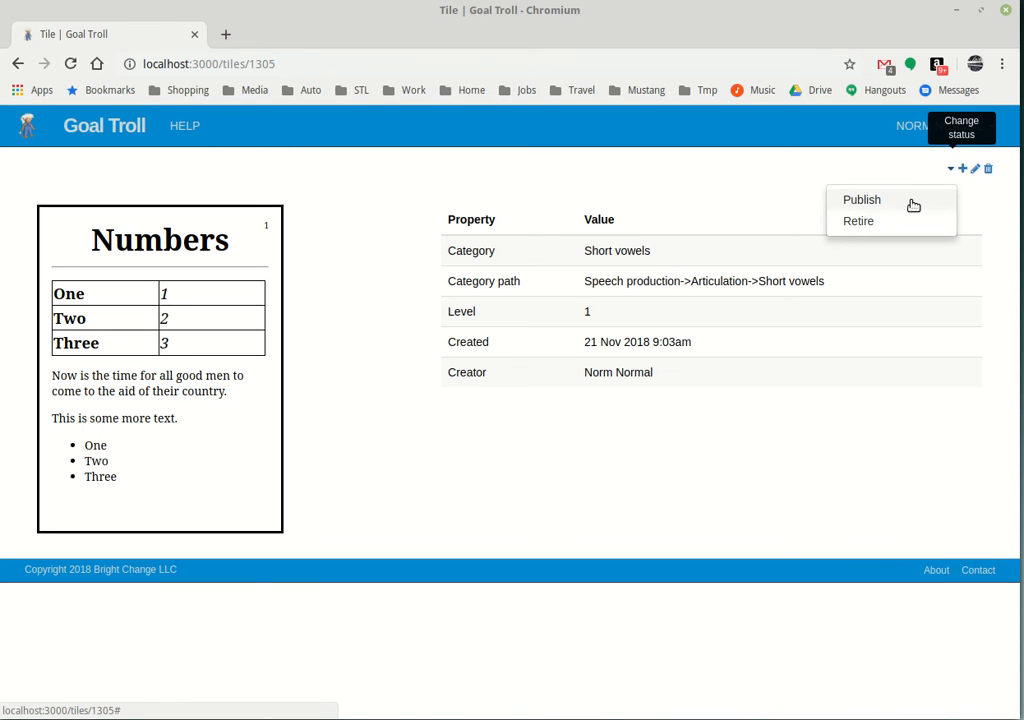
click(782, 467)
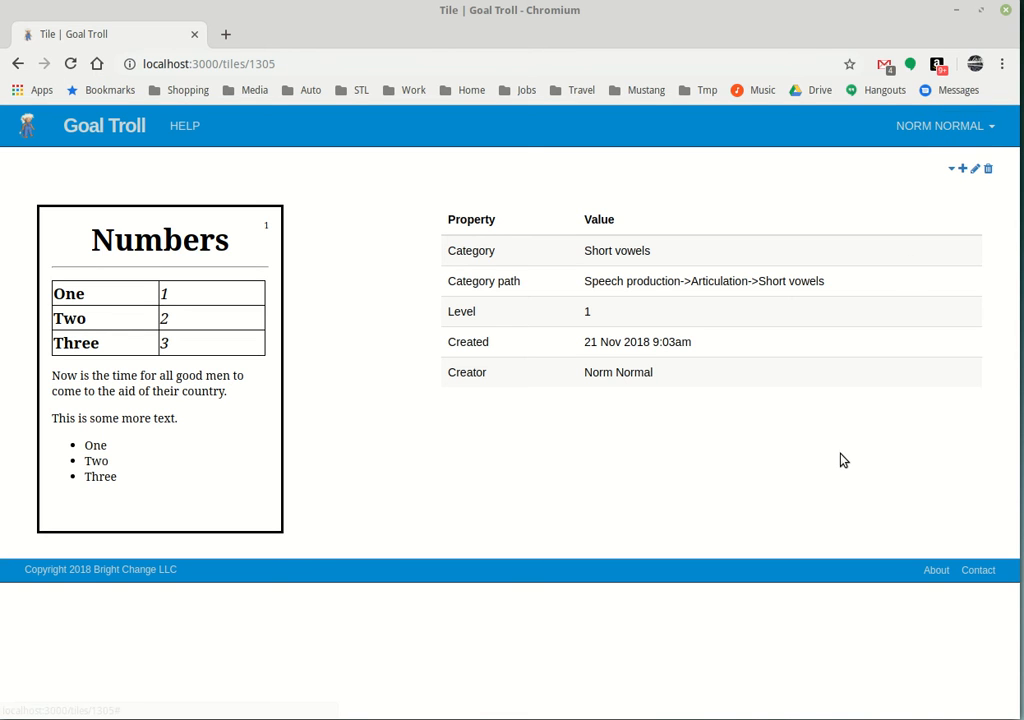
Start a new worksheet for the student and filter the tiles to Short vowels under Speech production, Articulation
click(923, 126)
click(910, 165)
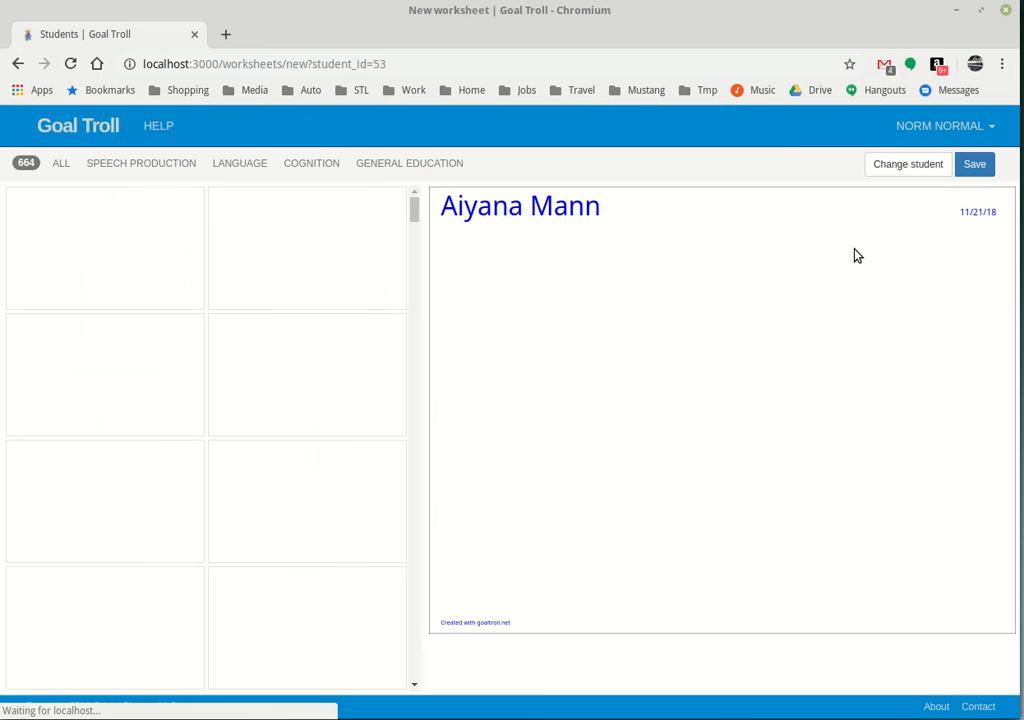
click(150, 166)
mouse_move(176, 228)
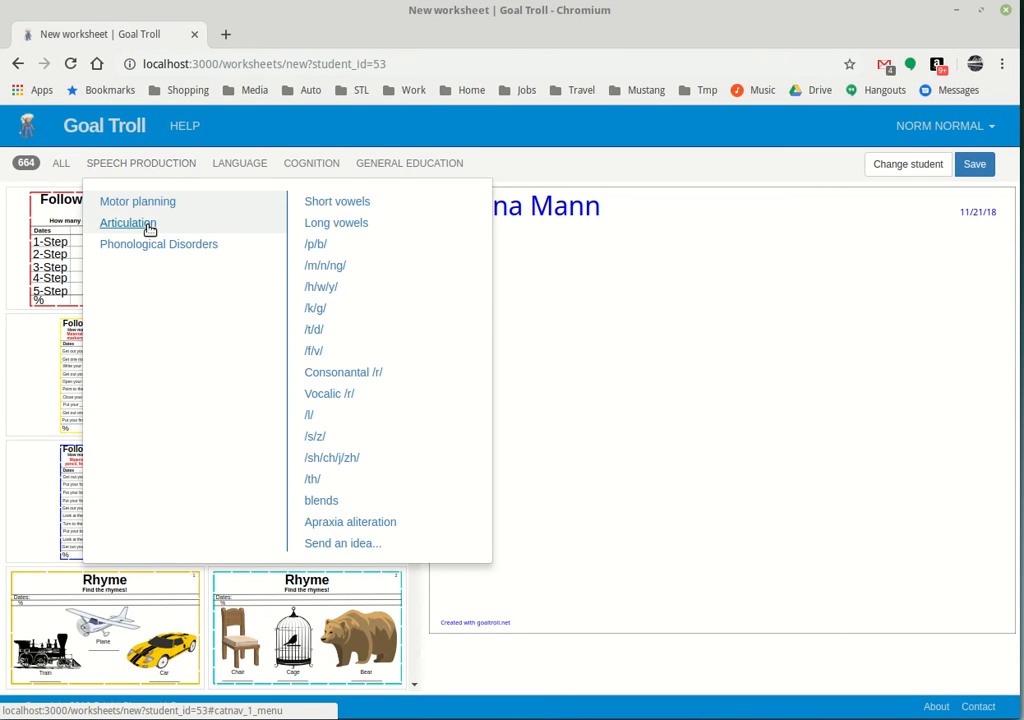
click(325, 204)
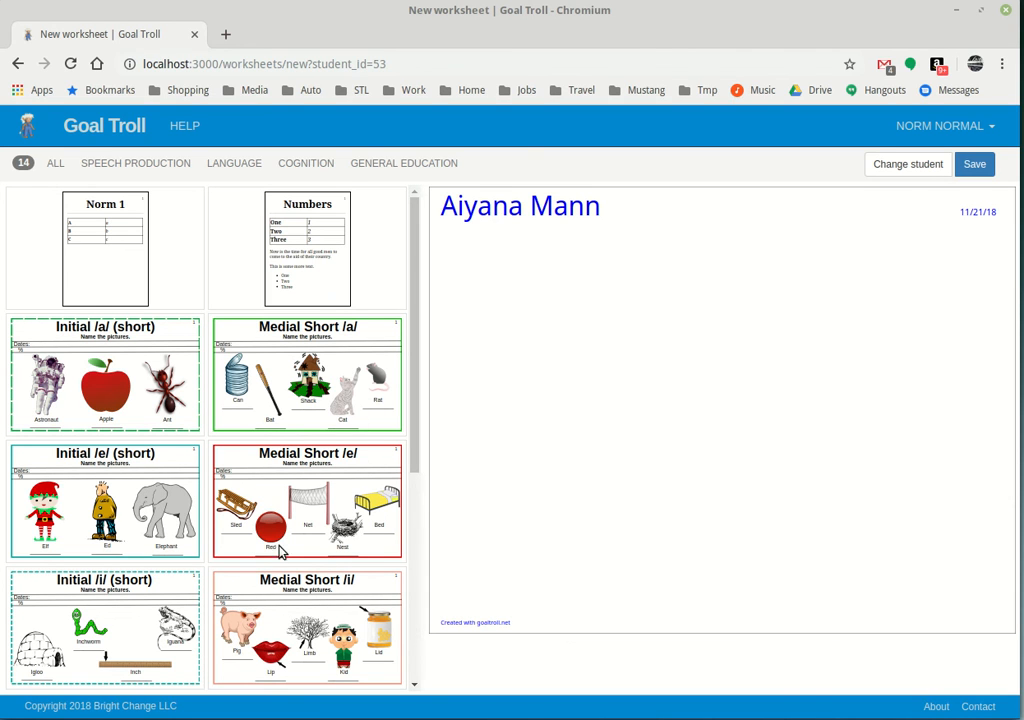
Place the Numbers tile on the blank worksheet and adjust its size from two opposite corners
drag(286, 210, 560, 364)
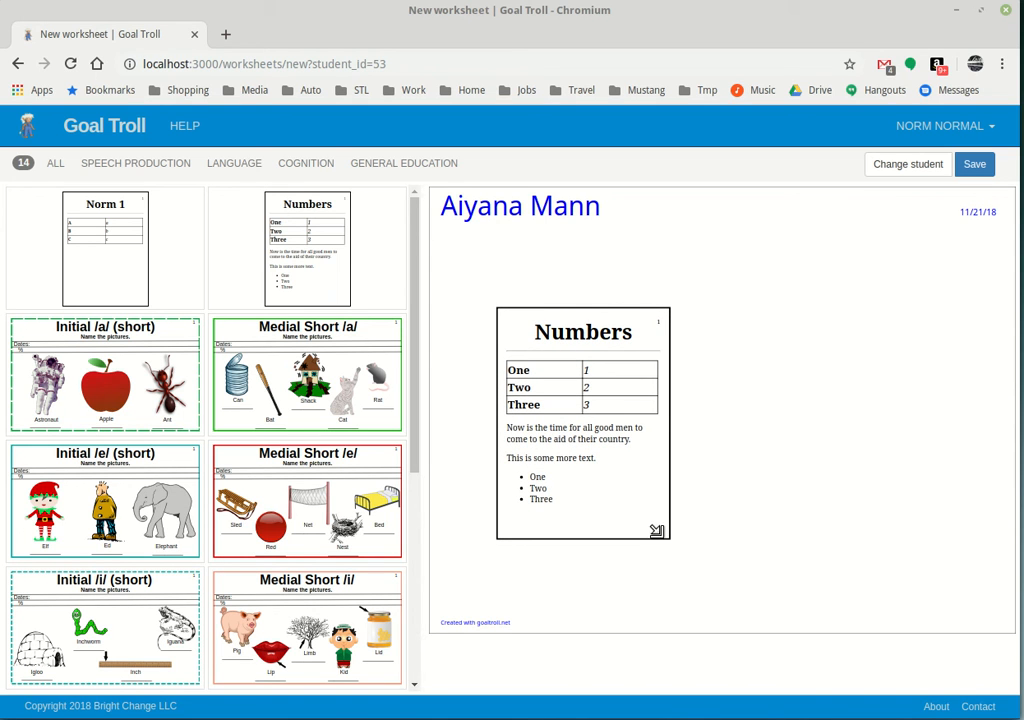
mouse_move(652, 528)
mouse_down()
mouse_move(641, 507)
mouse_move(656, 523)
mouse_up()
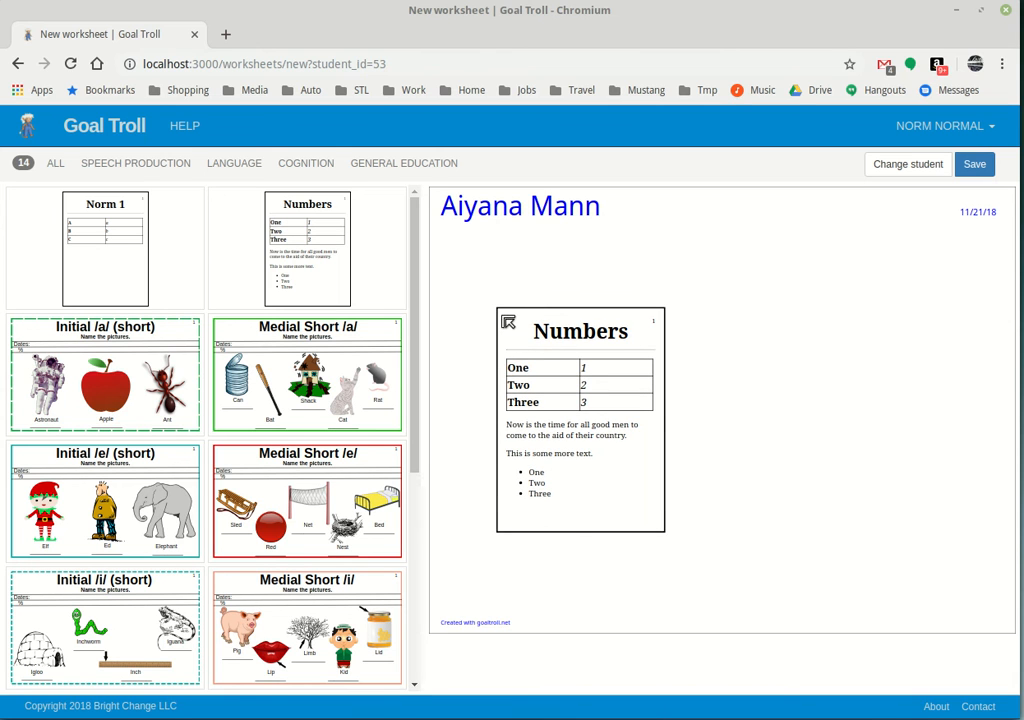
mouse_move(508, 321)
mouse_down()
mouse_move(520, 333)
mouse_move(504, 318)
mouse_up()
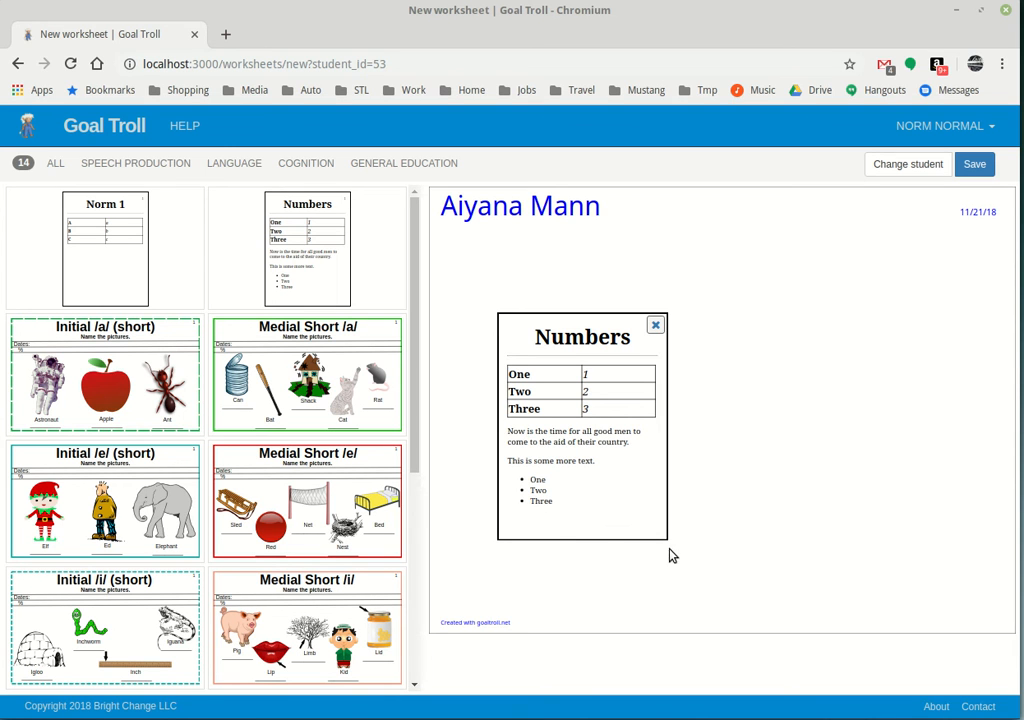
Move the Numbers tile to the middle of the worksheet and save the worksheet
drag(583, 441, 698, 445)
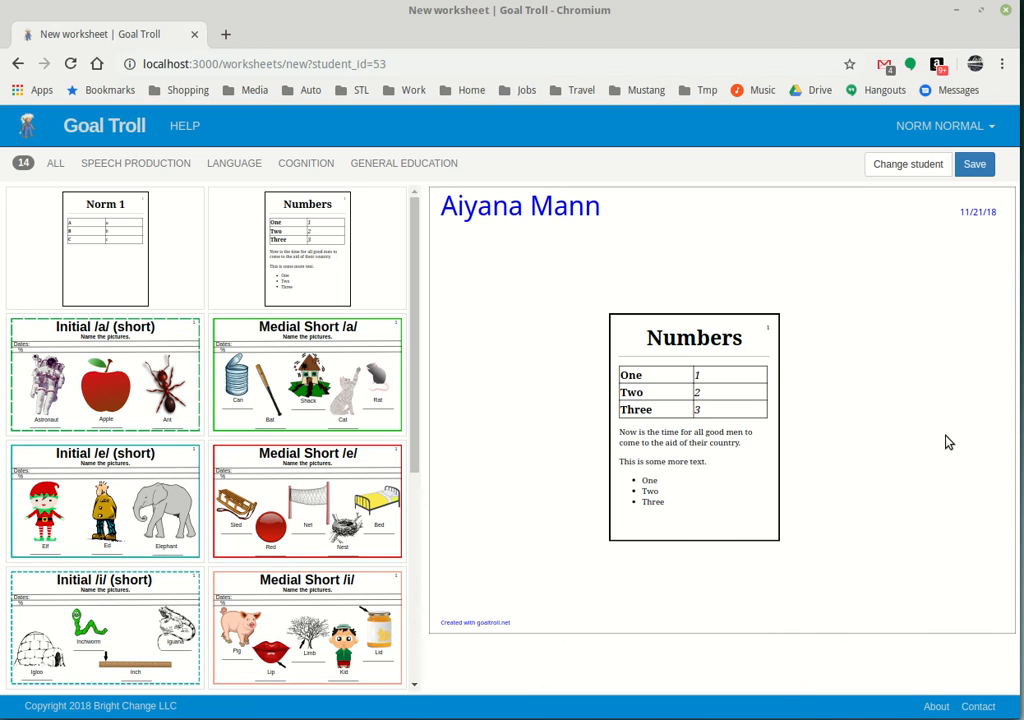
click(976, 165)
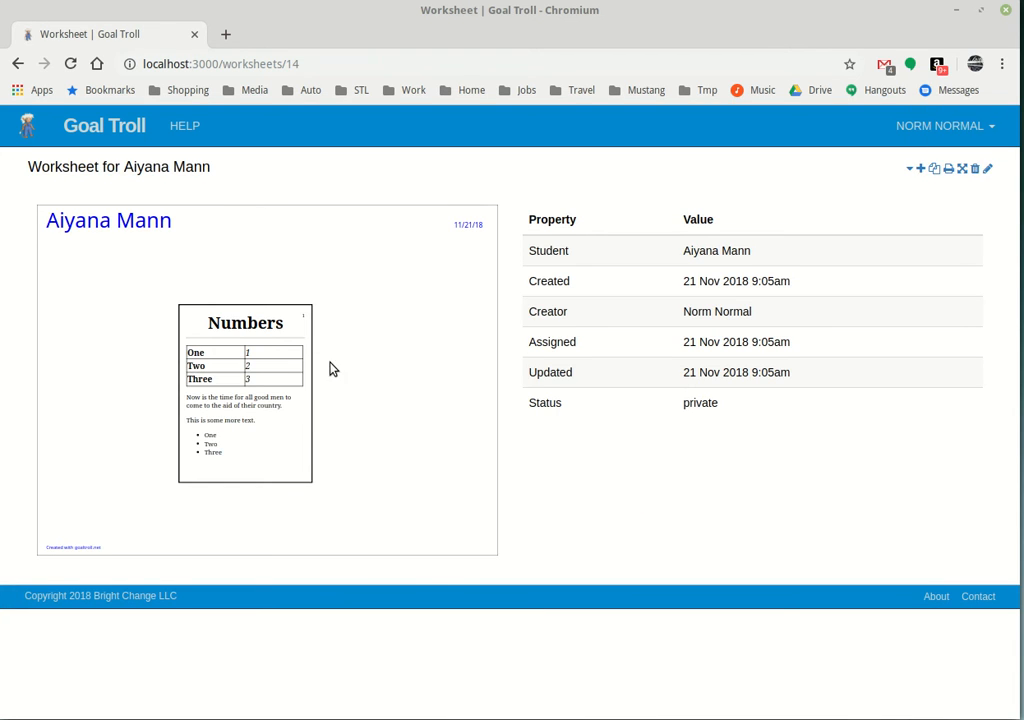